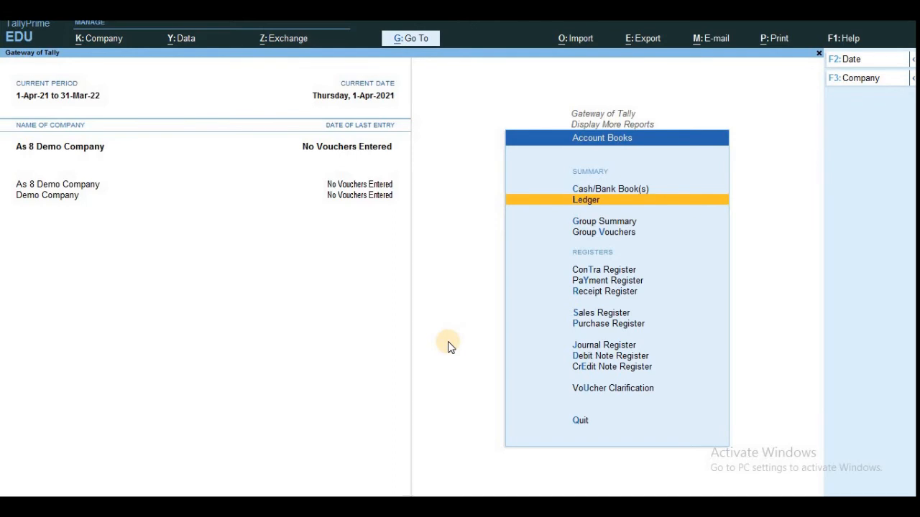
Step: Leave the account books and return to the start of the Gateway of Tally
key(Escape)
key(Escape)
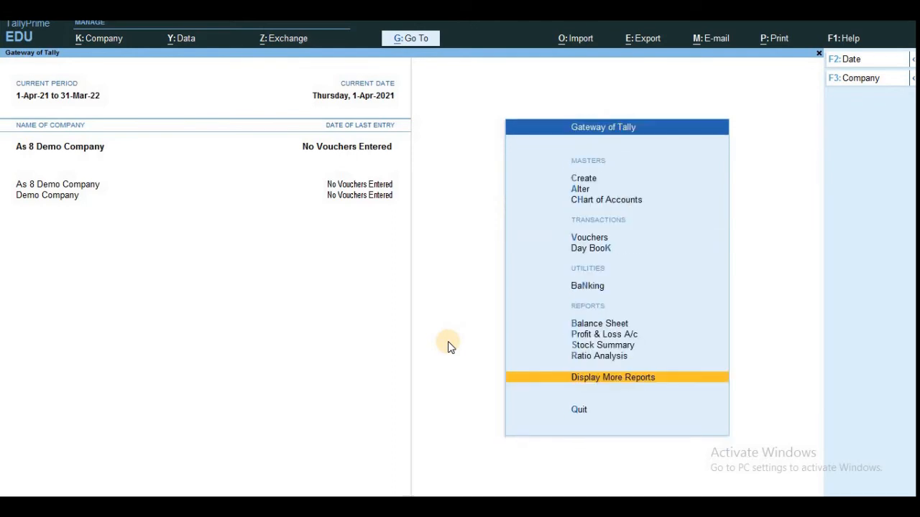
key(Escape)
key(Escape)
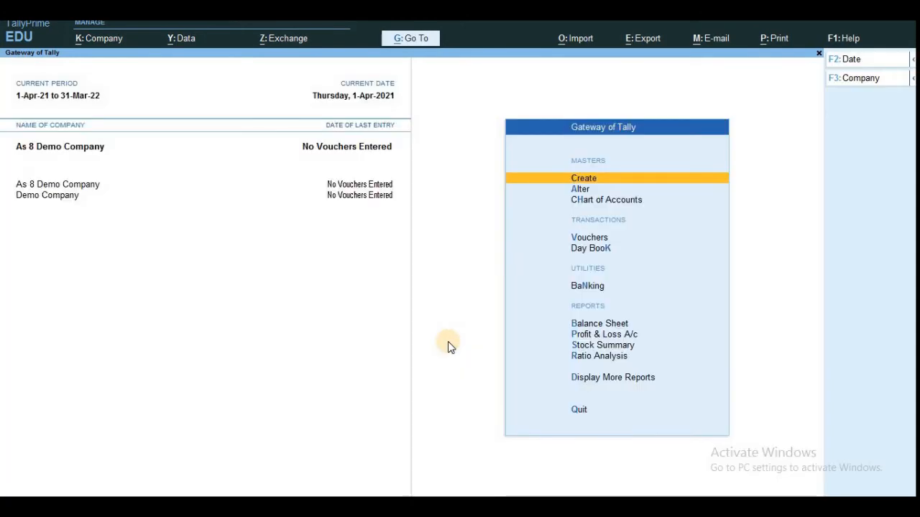
Step: View the company's list of existing ledgers in the account books reports, and return to the Gateway of Tally
key(Down)
key(Down)
key(Down)
key(Down)
key(Down)
key(Down)
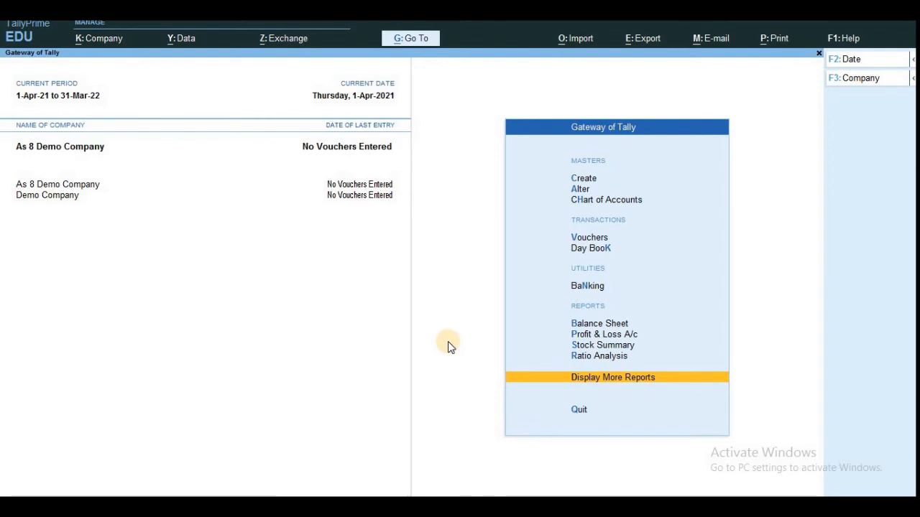
key(Return)
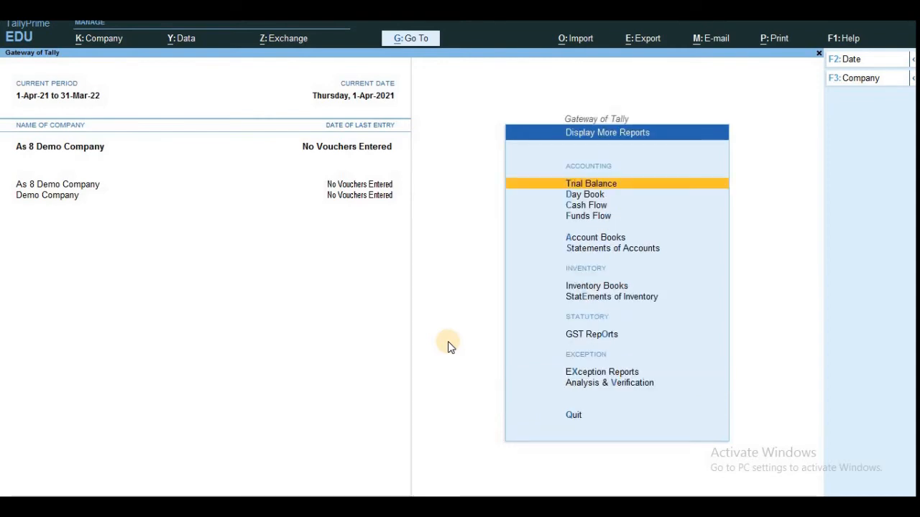
key(Down)
key(Down)
key(Down)
key(Down)
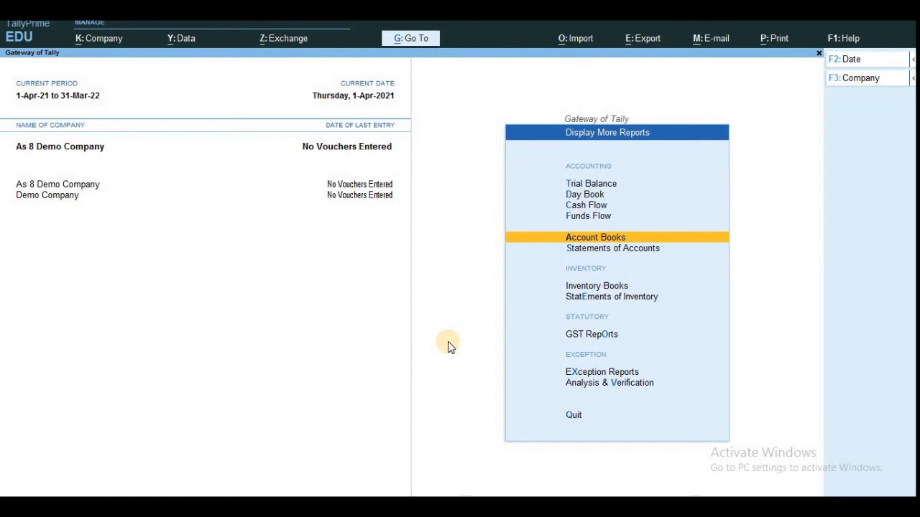
key(Return)
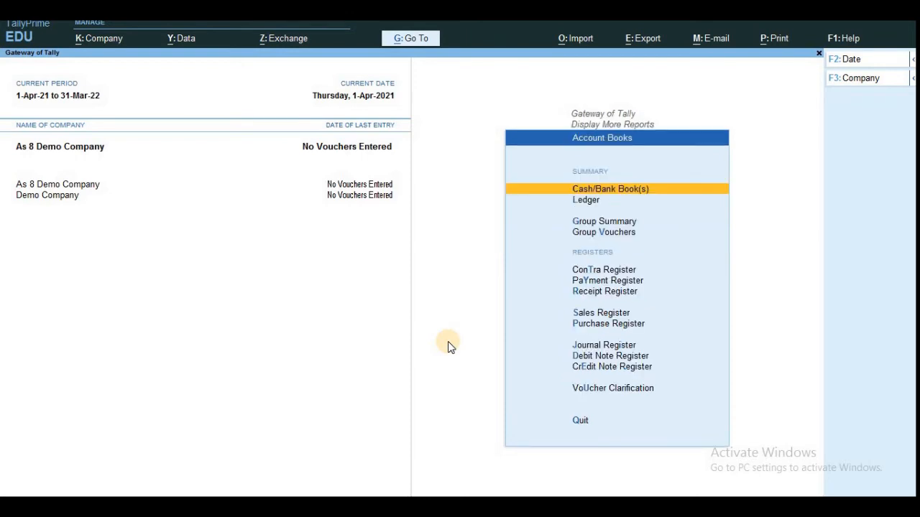
key(Down)
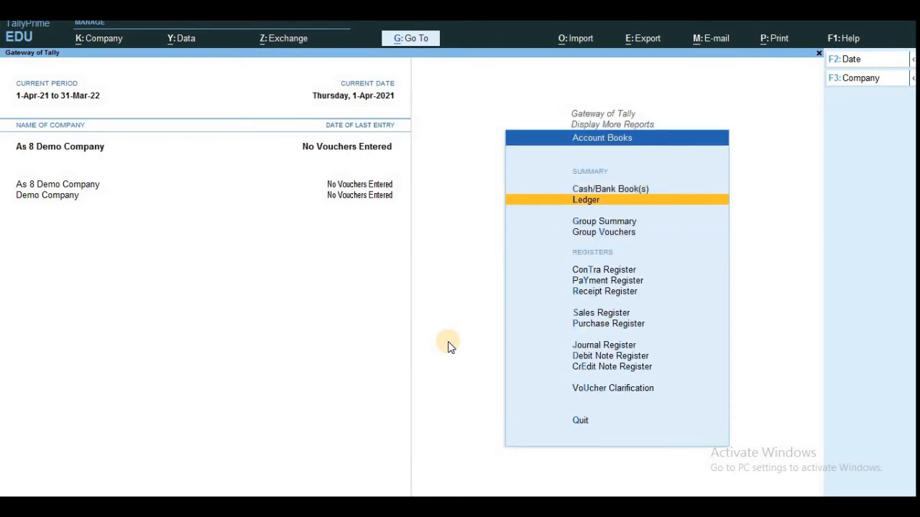
key(Return)
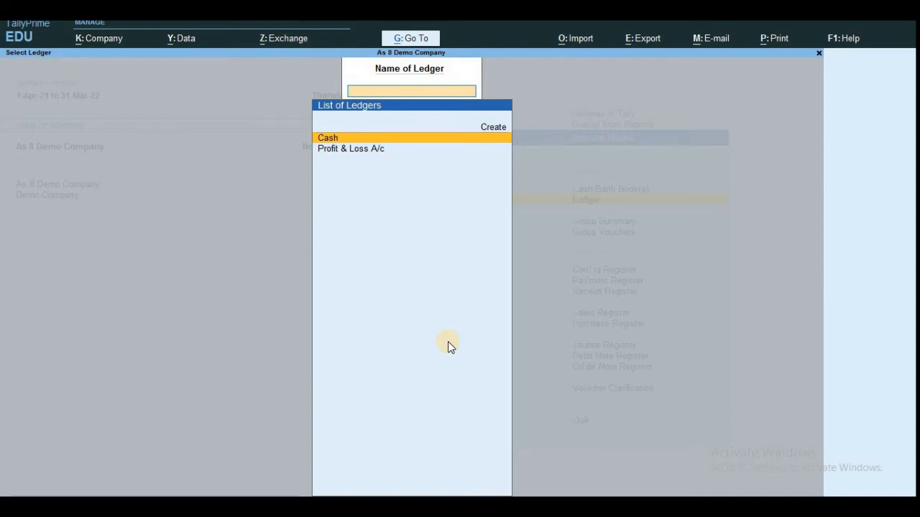
key(Escape)
key(Escape)
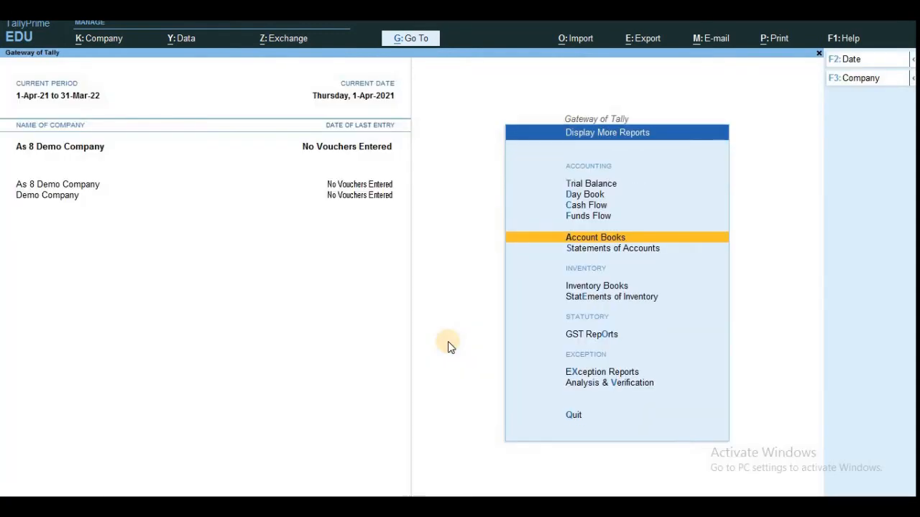
key(Escape)
Step: Open the list of masters for creating a new master in As 8 Demo Company
key(Up)
key(Up)
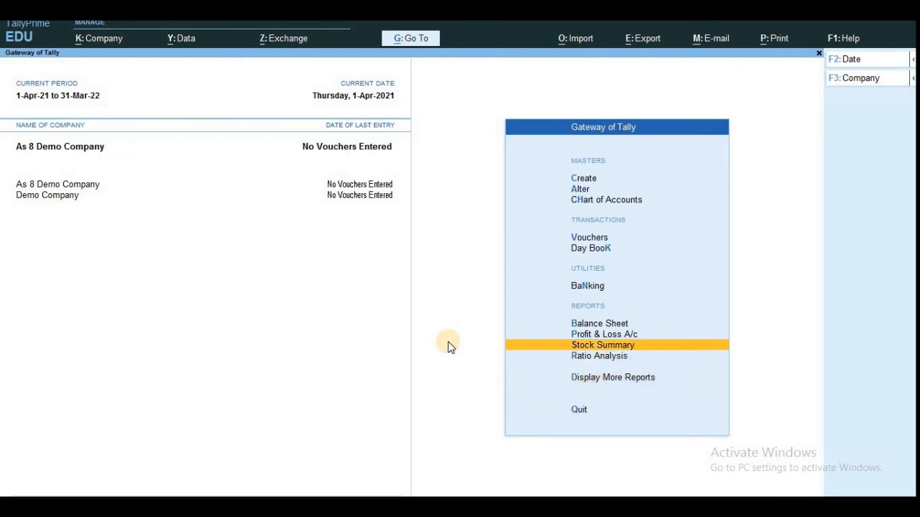
key(Up)
key(Up)
key(Up)
key(Up)
key(Up)
key(Up)
key(Up)
key(Up)
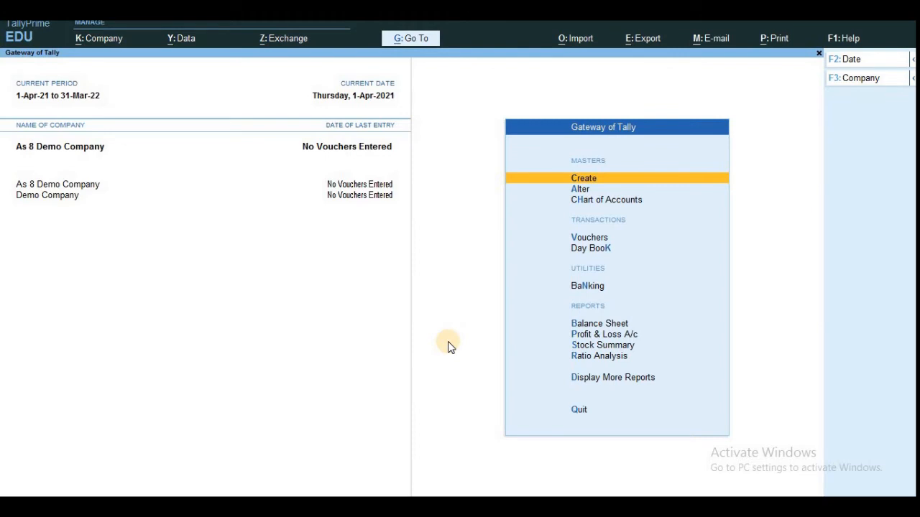
key(Return)
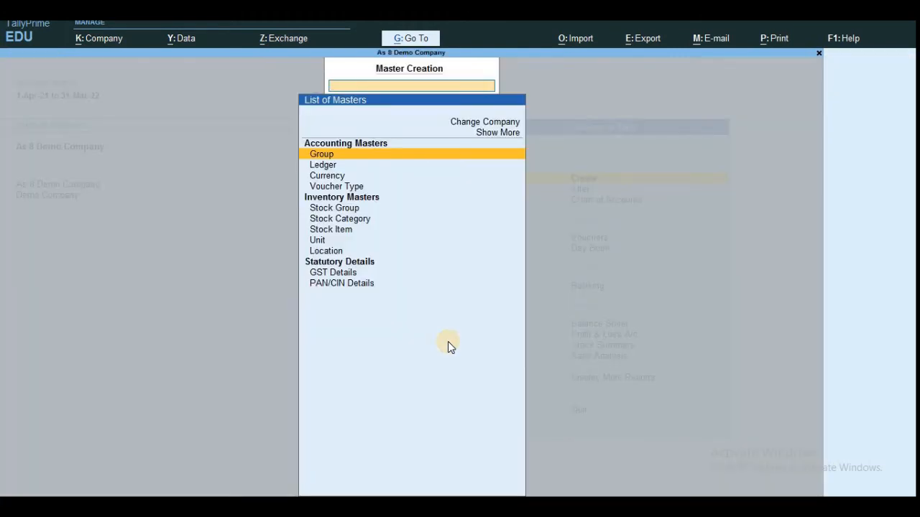
Step: Examine the accounting, inventory and statutory master types available for creation
key(Down)
key(Down)
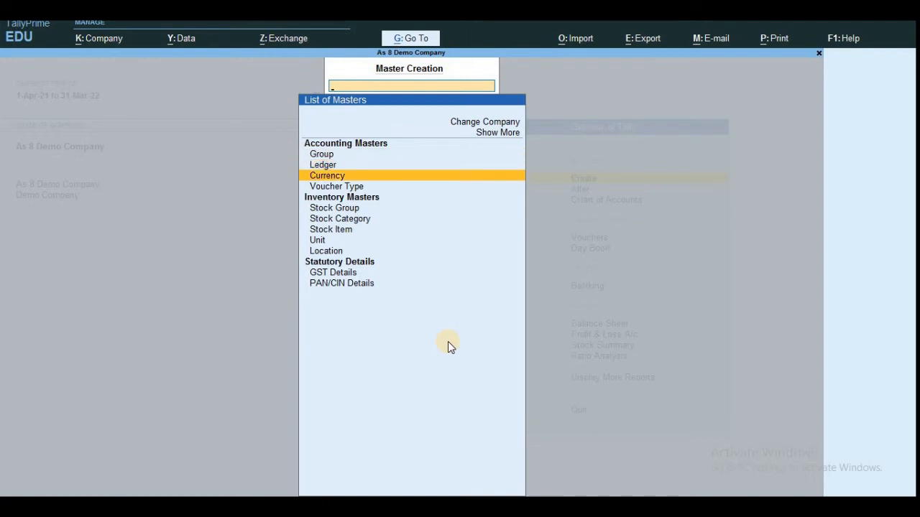
key(Down)
key(Down)
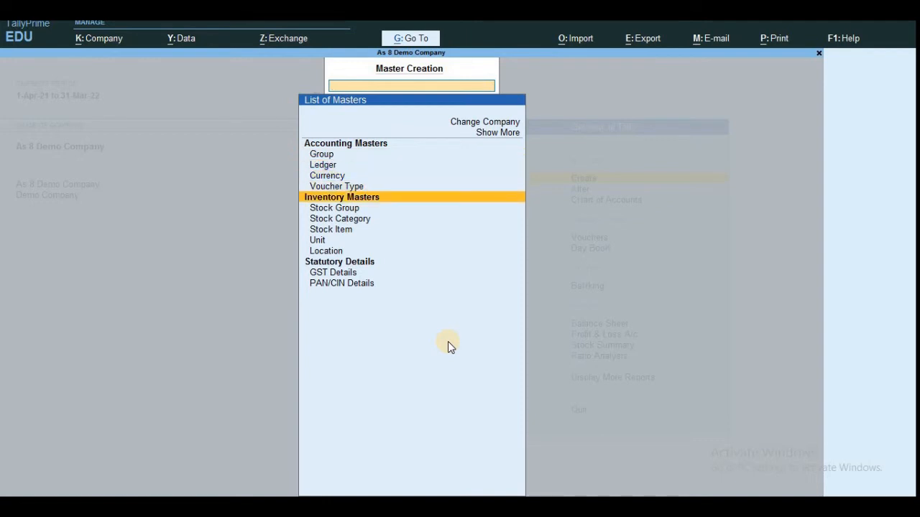
key(Down)
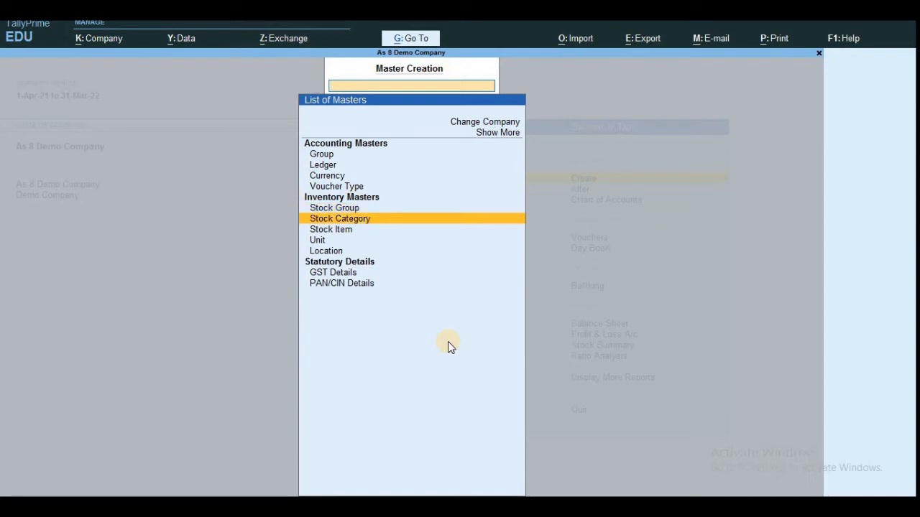
key(Down)
key(Down)
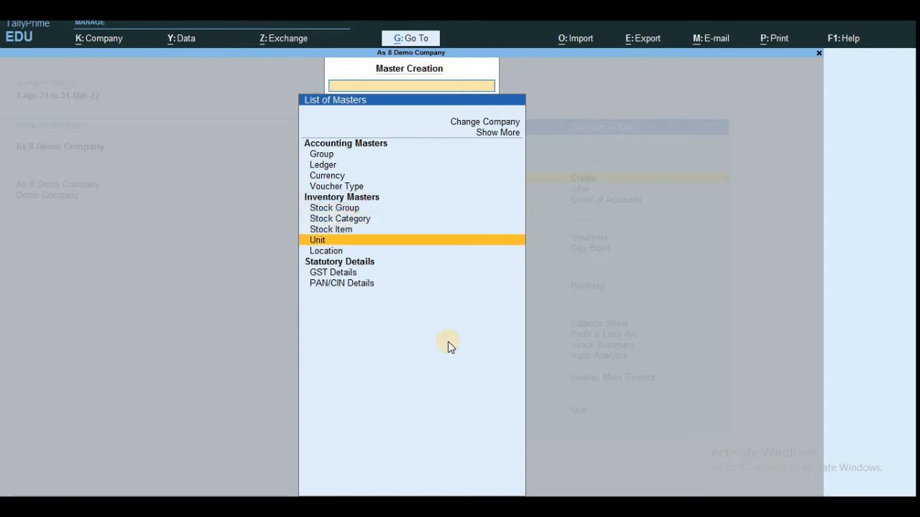
key(Down)
key(Down)
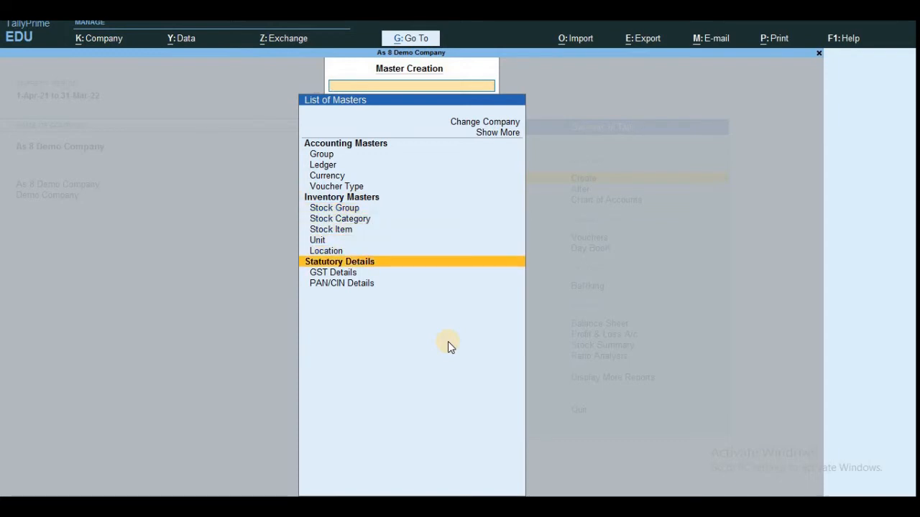
key(Down)
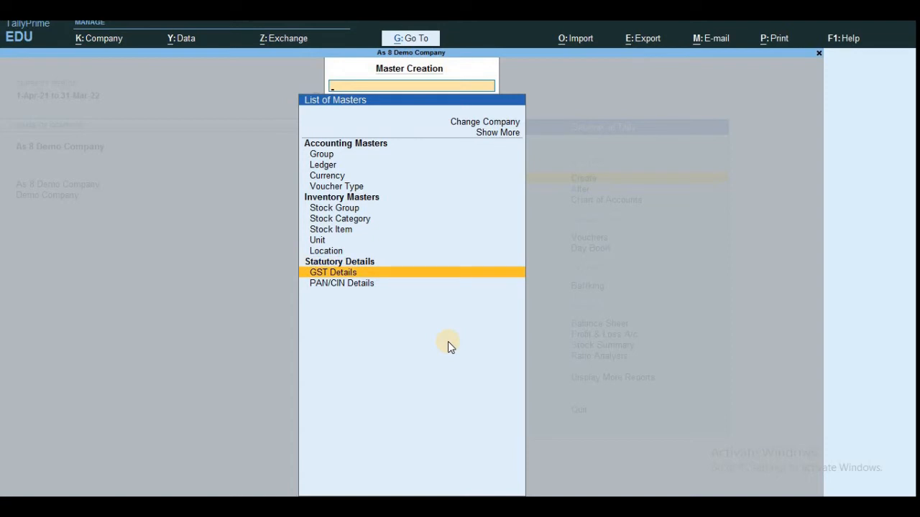
key(Down)
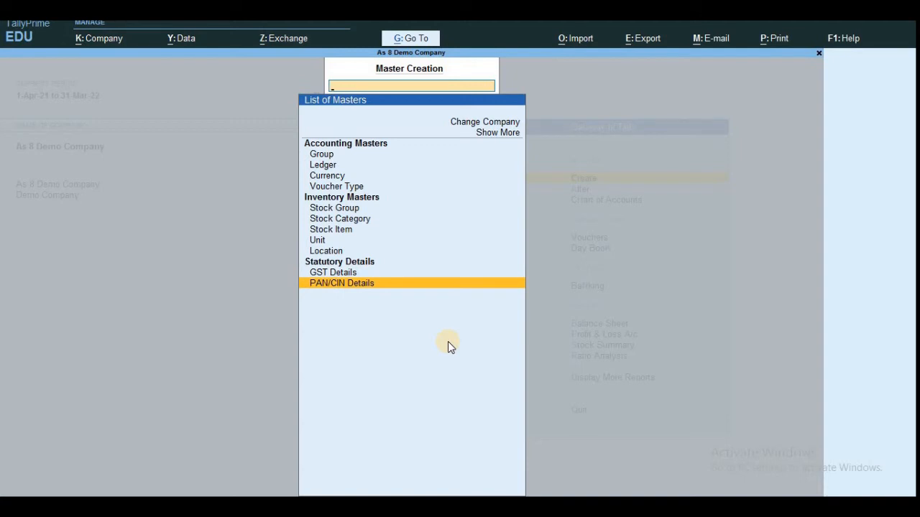
Step: Choose Ledger among the accounting masters and open a blank ledger creation form
key(Up)
key(Up)
key(Up)
key(Up)
key(Up)
key(Up)
key(Up)
key(Up)
key(Up)
key(Up)
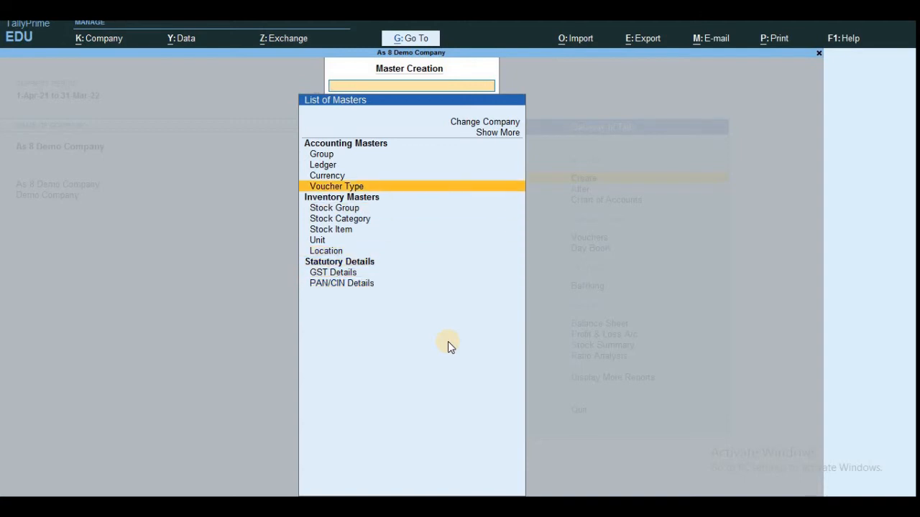
key(Down)
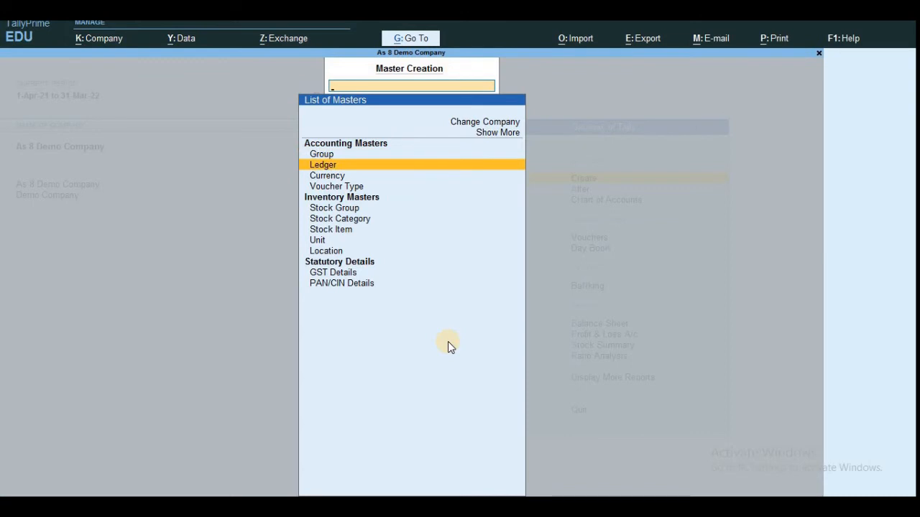
key(Return)
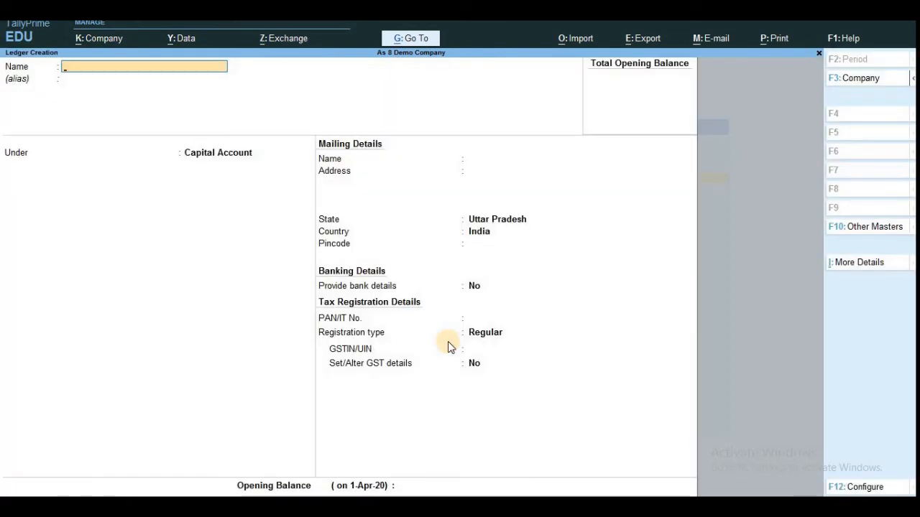
Step: Name the new ledger Capital, leave its alias blank and place it under the Capital Account group
text(Capital)
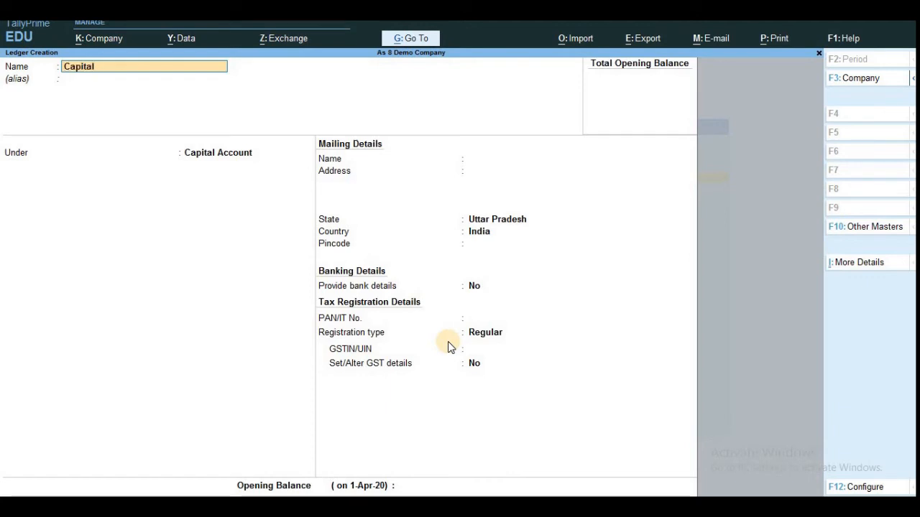
key(Return)
key(Return)
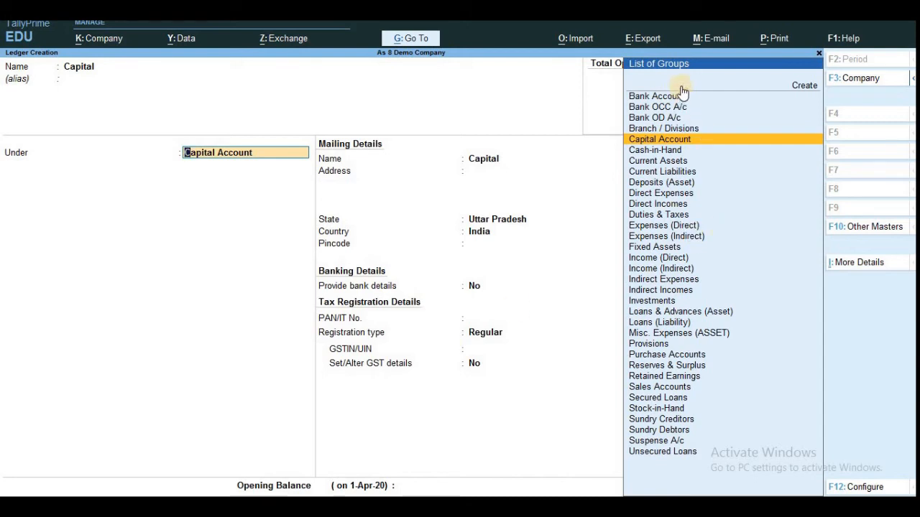
key(Down)
key(Down)
key(Down)
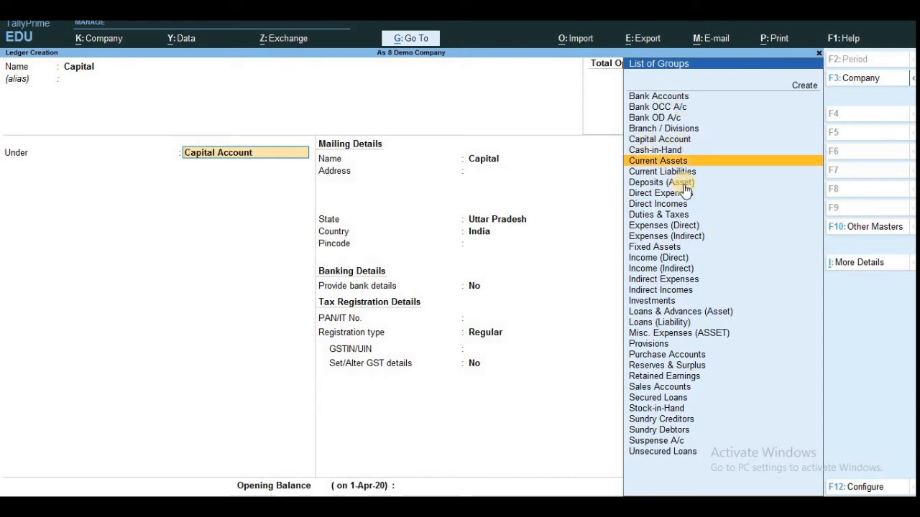
key(Up)
key(Up)
key(Up)
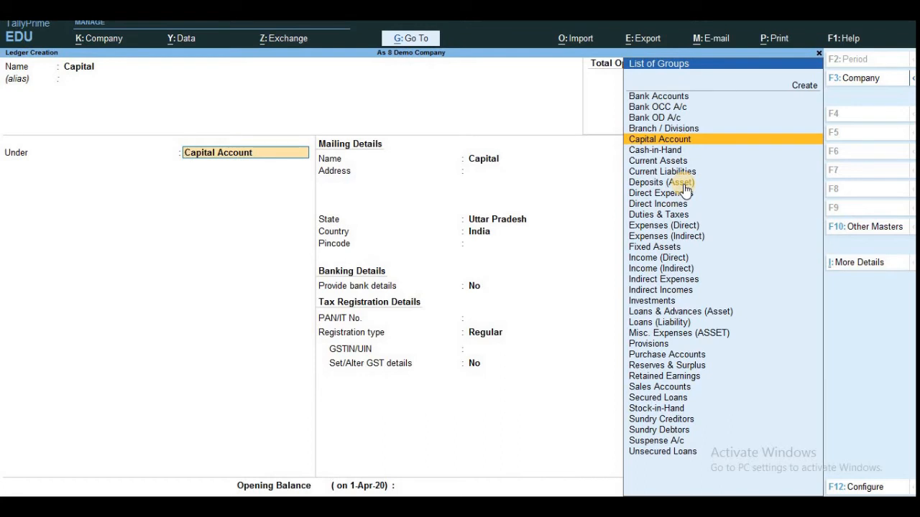
key(Return)
key(Return)
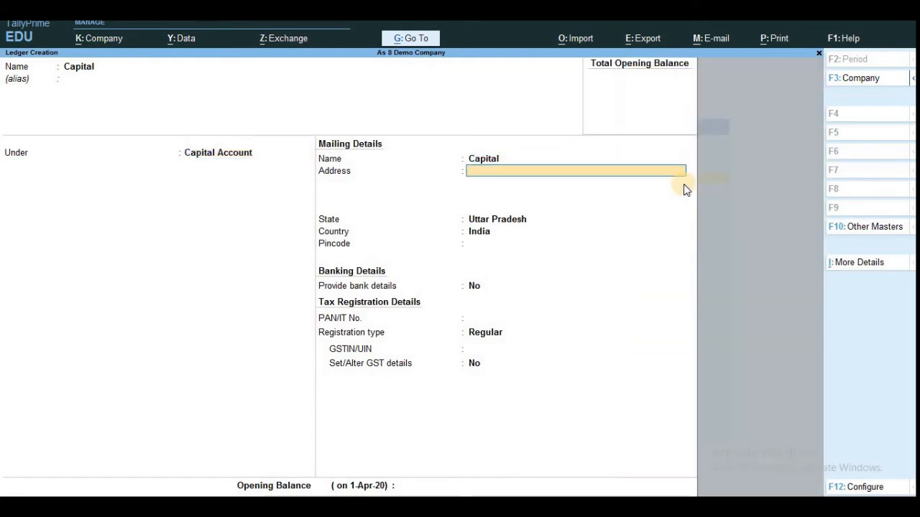
Step: Keep the default mailing, banking and tax details, leave GSTIN/UIN and opening balance blank, and save the Capital ledger
key(Return)
key(Return)
key(Return)
key(Return)
key(Return)
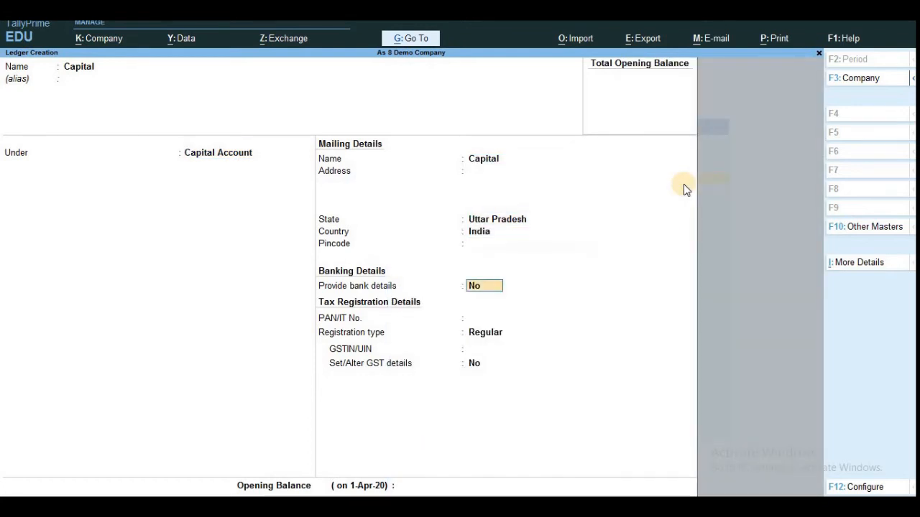
key(Return)
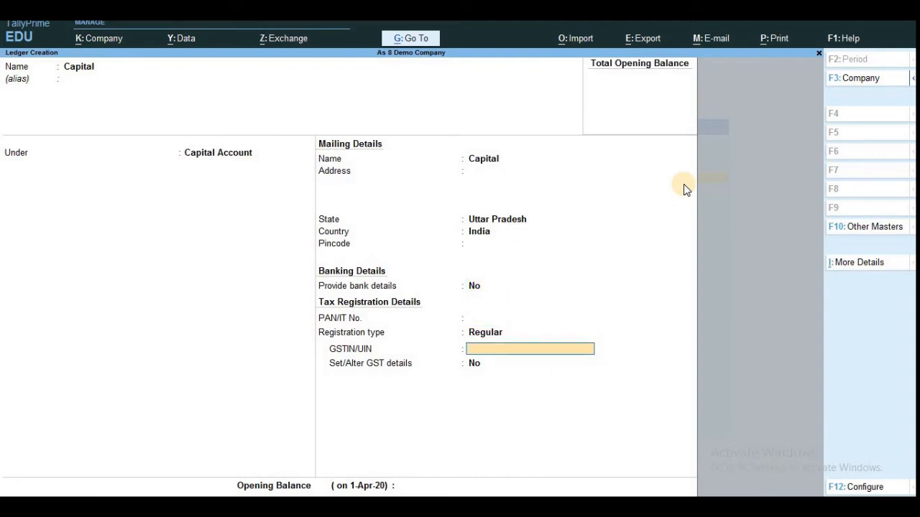
key(Return)
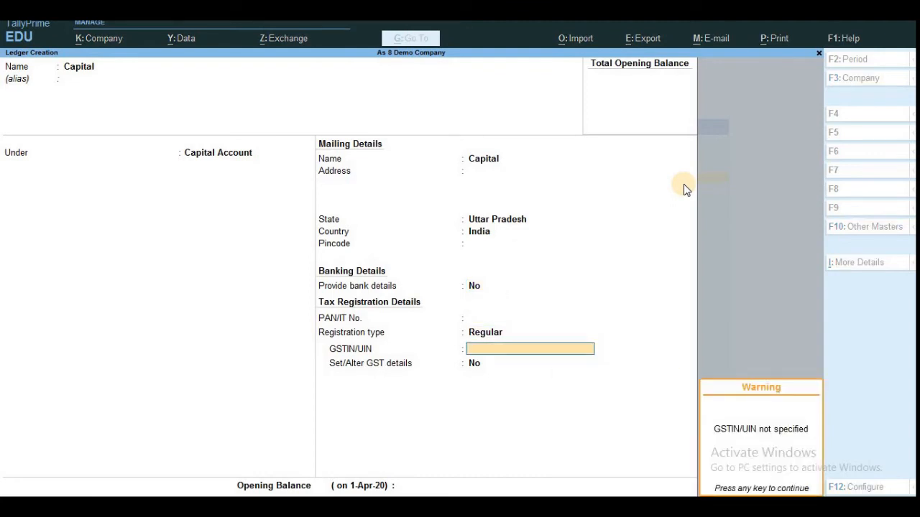
key(Return)
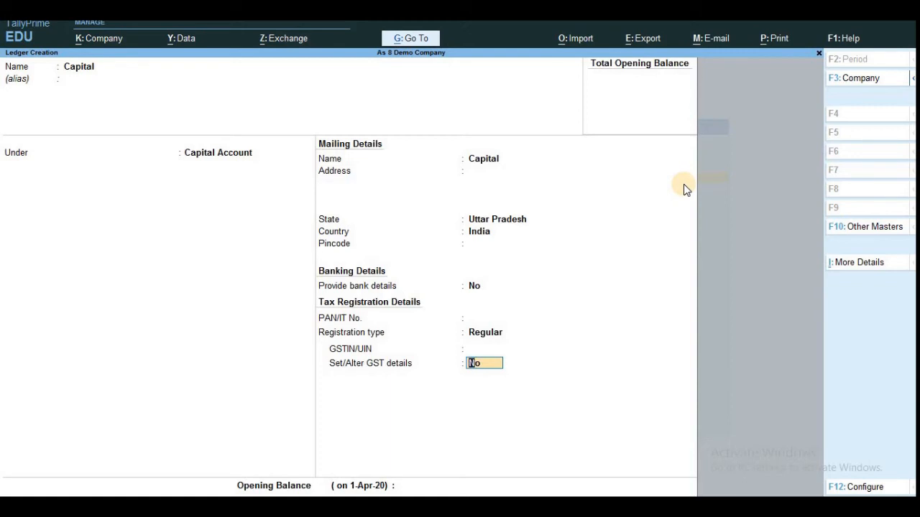
key(Return)
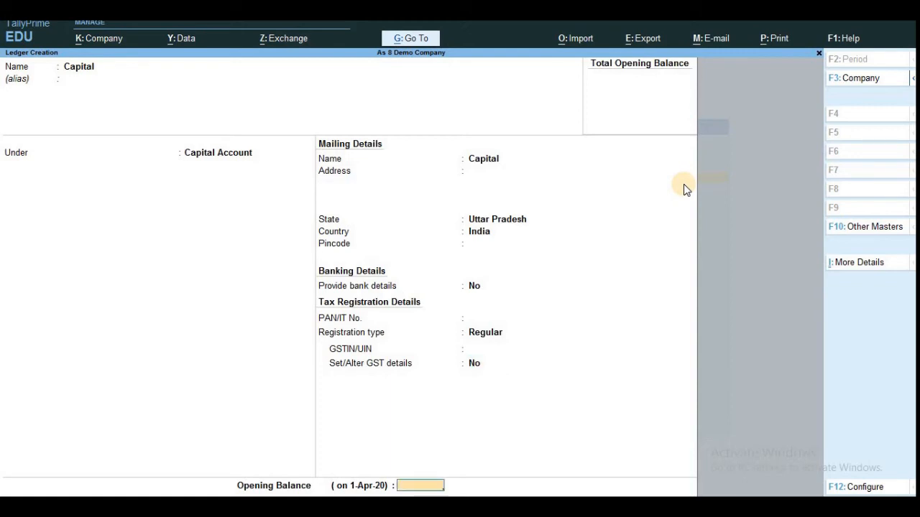
key(Return)
key(Return)
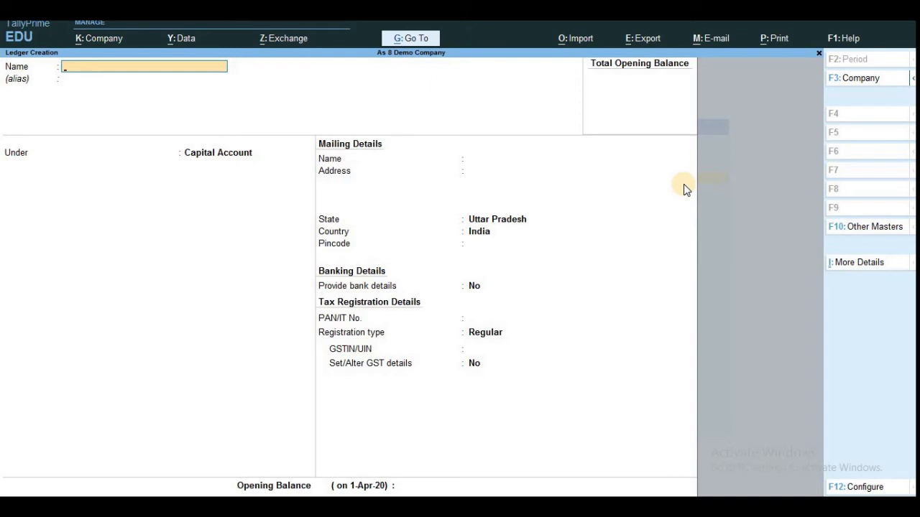
Step: Name the new ledger Hdfc Bank, leave its alias blank and place it under the Bank Accounts group
text(Hdfc Bank)
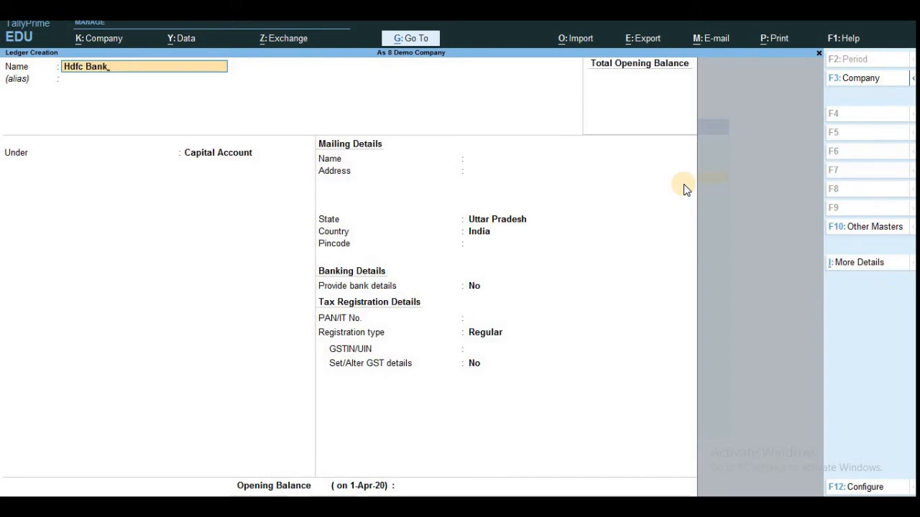
key(Return)
key(Return)
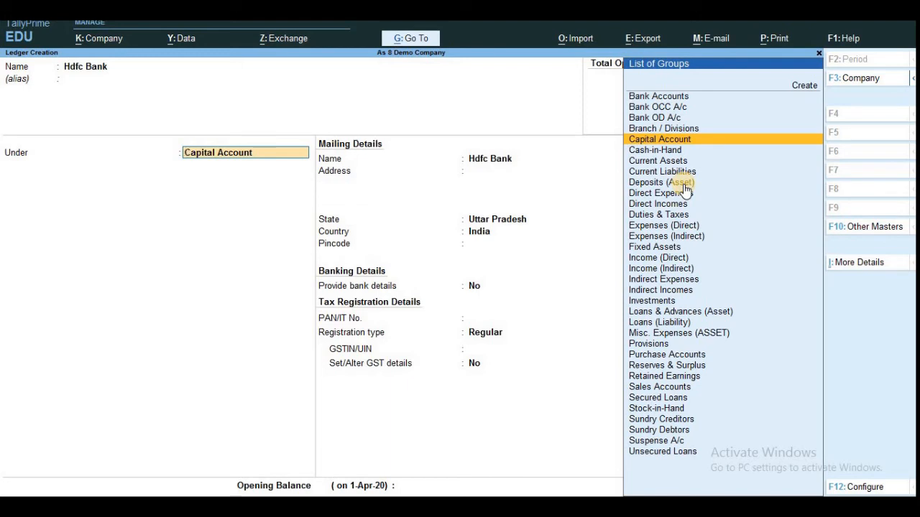
key(Up)
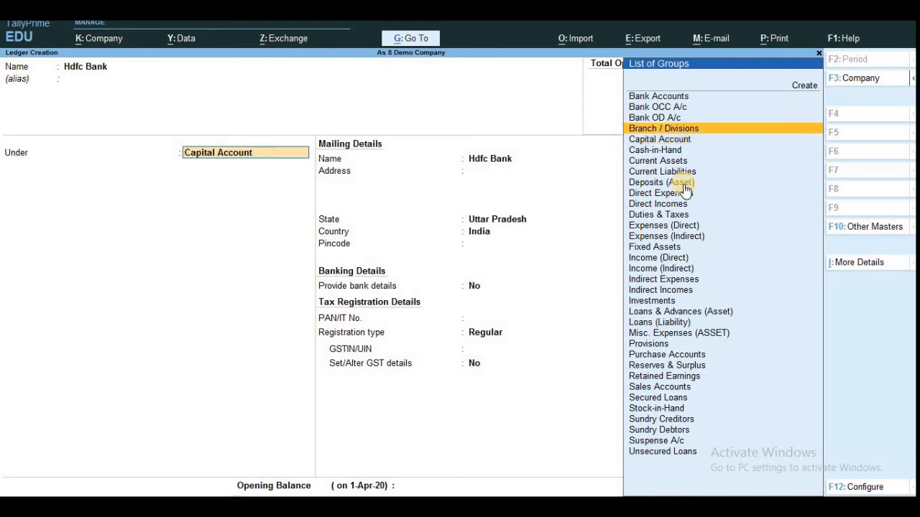
key(Up)
key(Up)
key(Up)
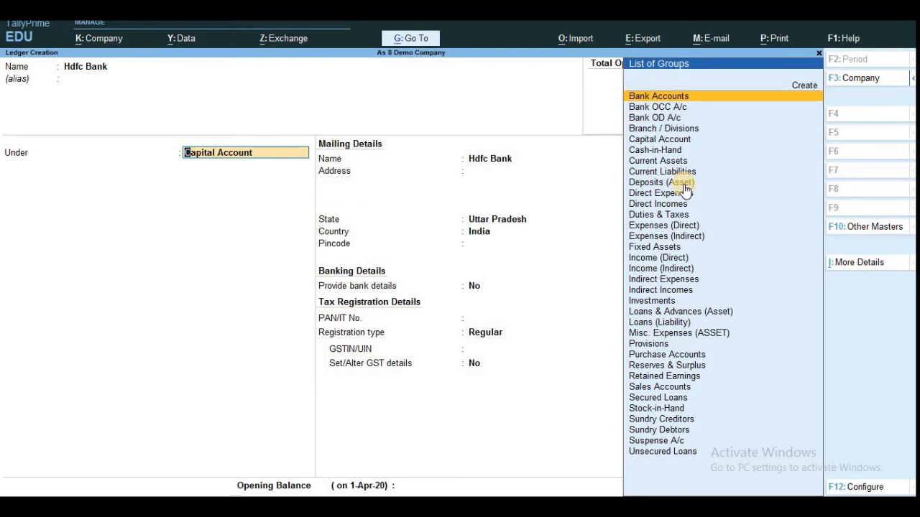
key(Return)
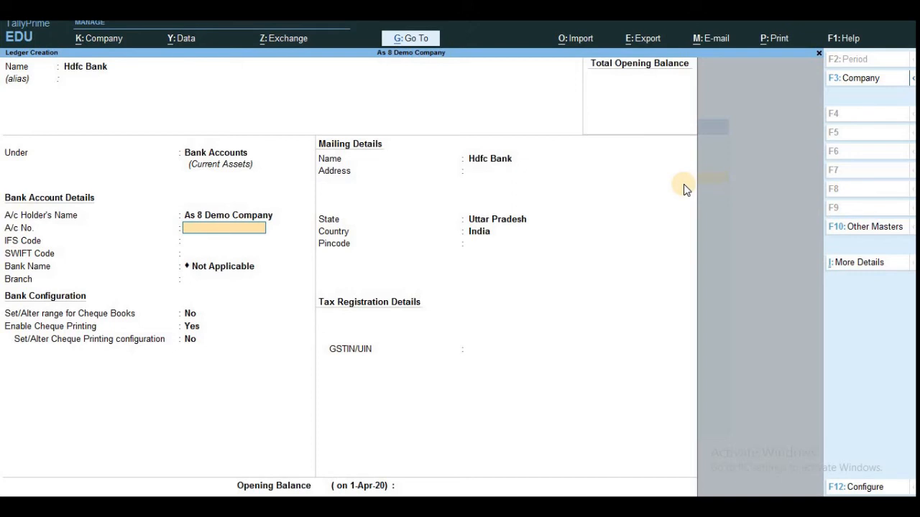
Step: Leave the bank account details blank, with bank name Not Applicable, and keep the default cheque book and cheque printing settings
key(Return)
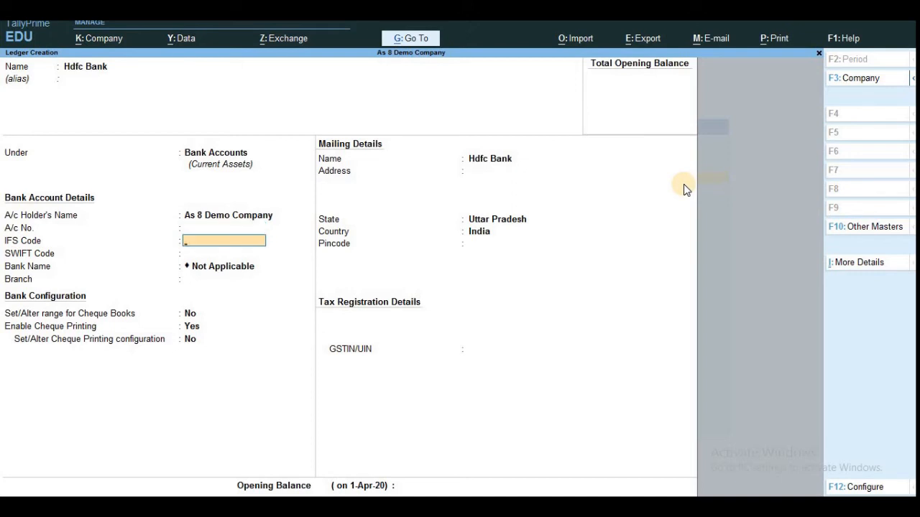
key(Return)
key(Return)
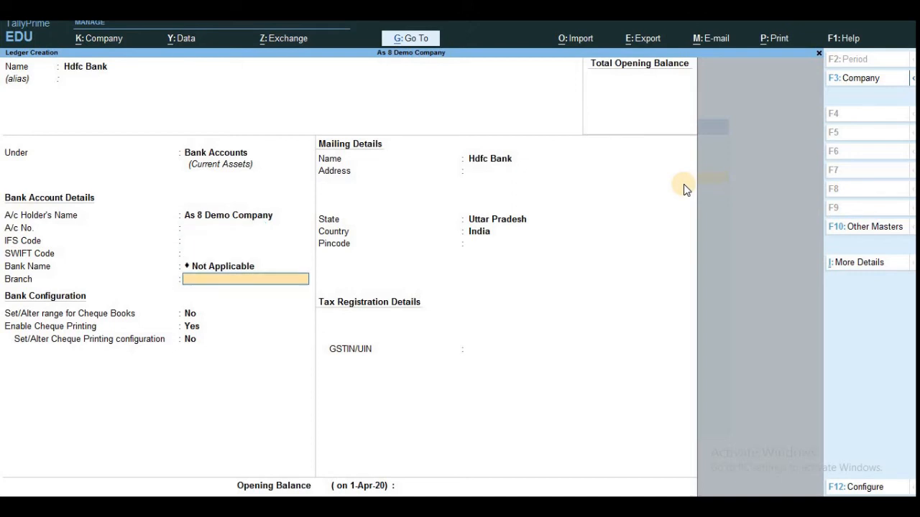
key(Return)
key(Return)
key(Return)
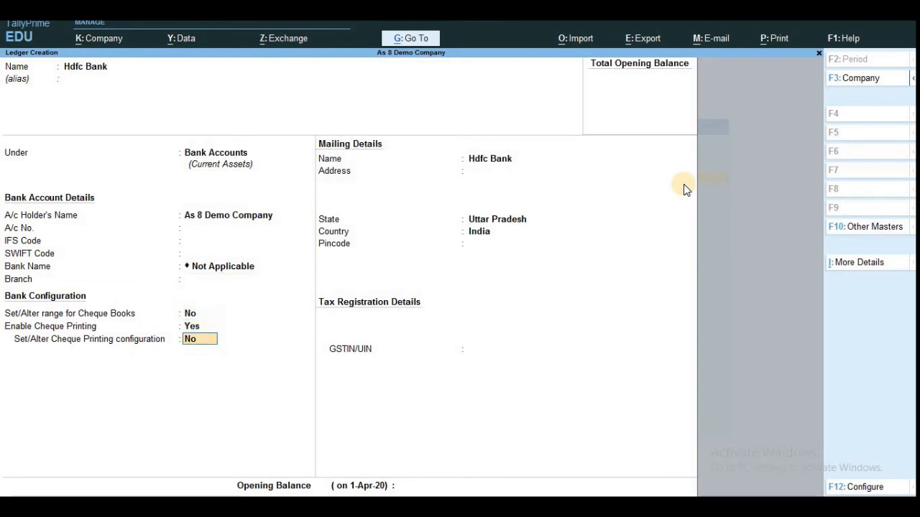
key(Return)
Step: Keep the default mailing details, leave GSTIN/UIN and opening balance blank, save the Hdfc Bank ledger and leave master creation
key(Return)
key(Return)
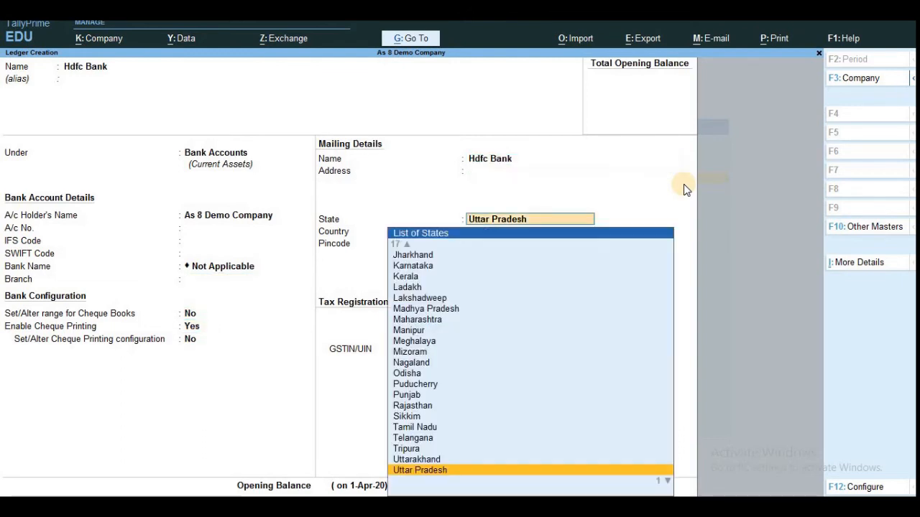
key(Return)
key(Return)
key(Return)
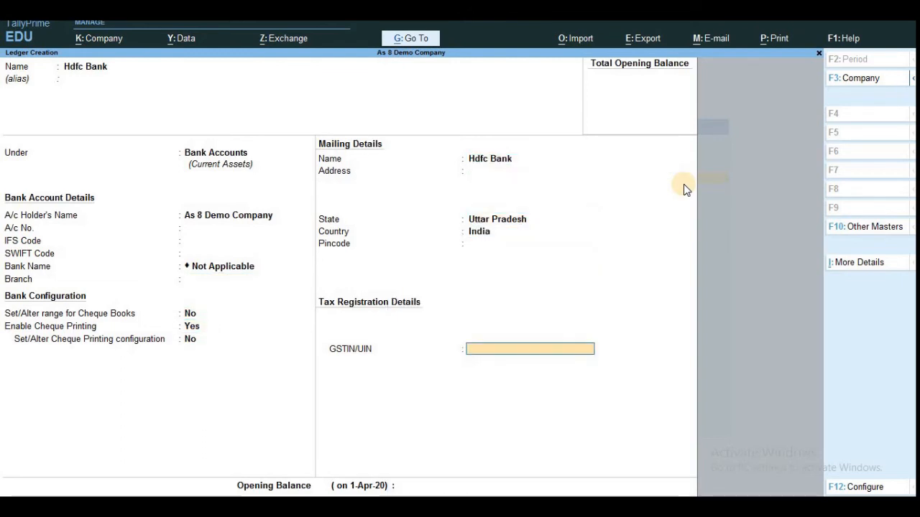
key(Return)
key(Return)
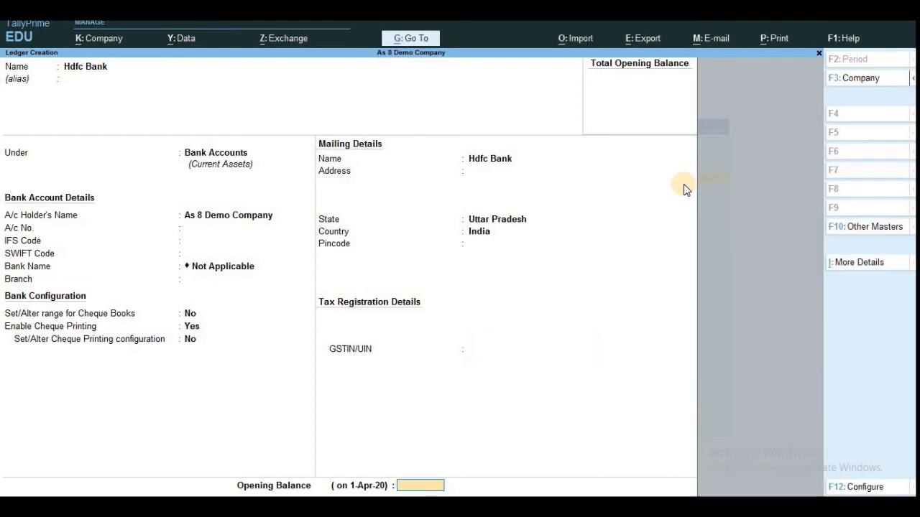
key(Return)
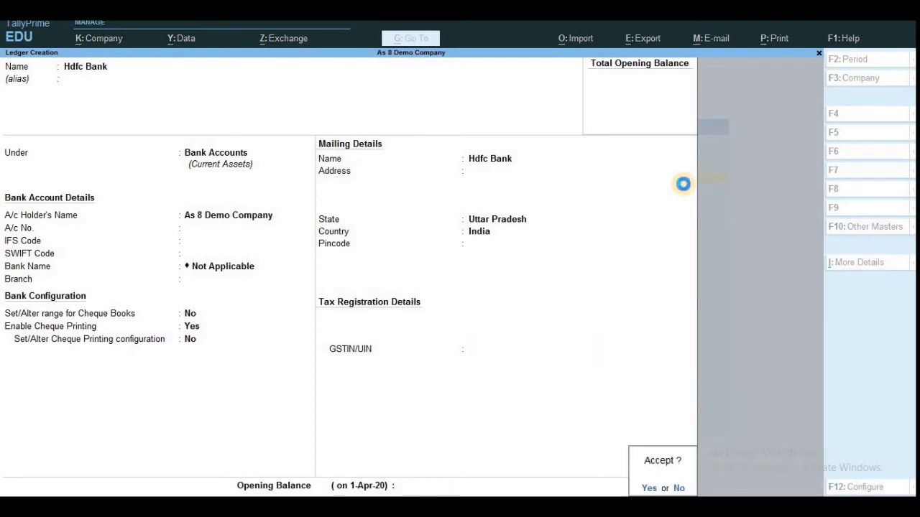
key(Return)
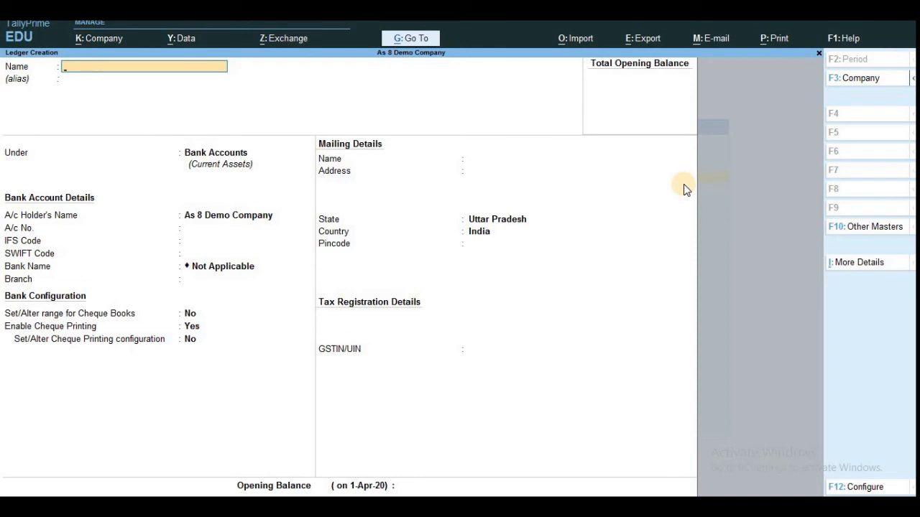
key(Escape)
key(Return)
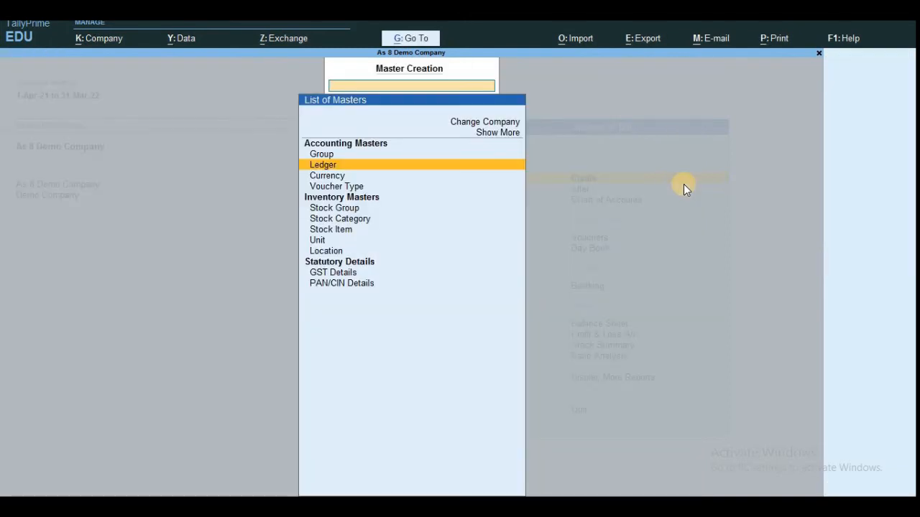
key(Escape)
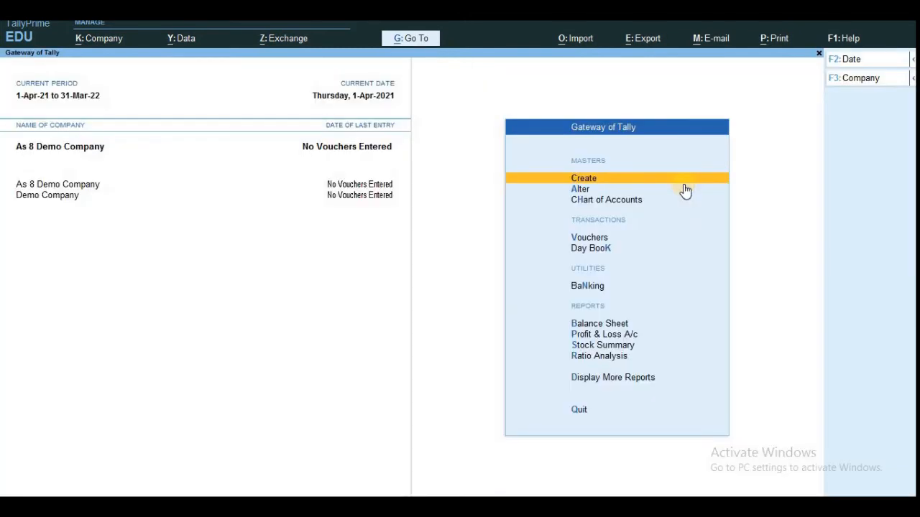
Step: Check the company's list of ledgers in the Ledger account book report, and return to the Gateway of Tally
key(Down)
key(Down)
key(Down)
key(Down)
key(Down)
key(Down)
key(Down)
key(Down)
key(Down)
key(Down)
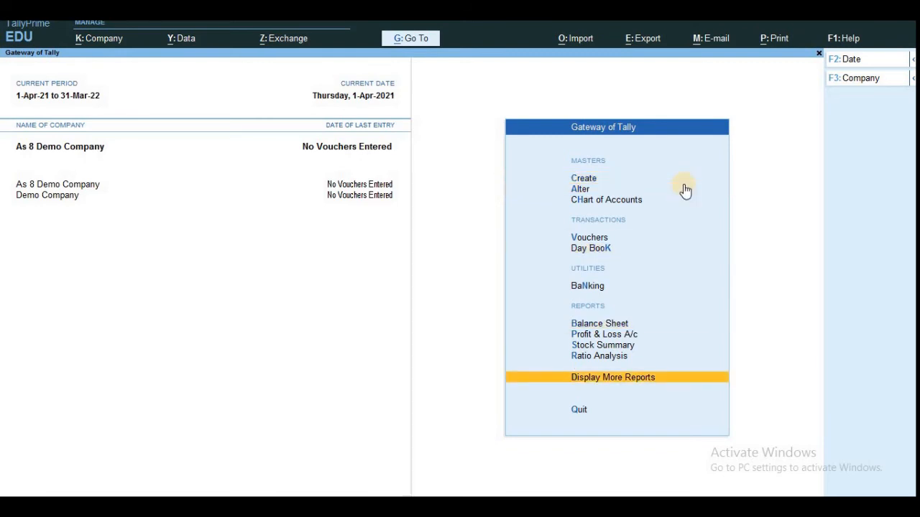
key(Return)
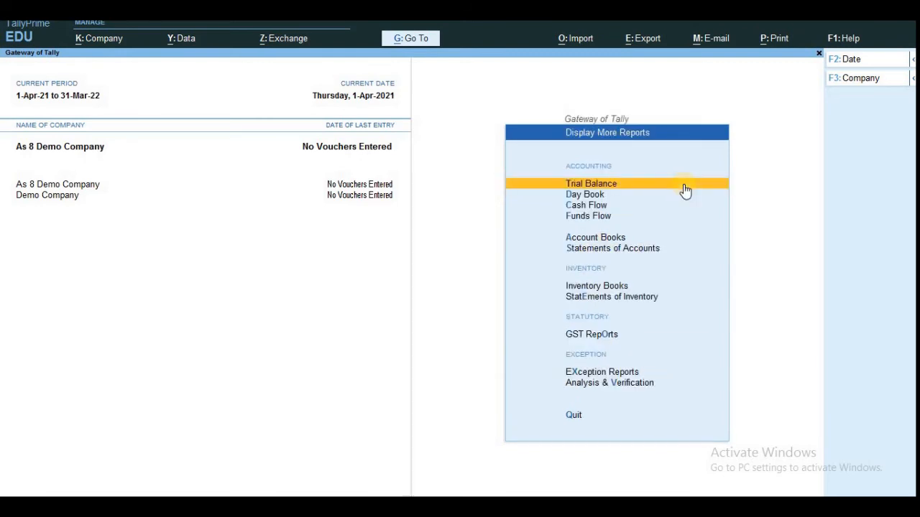
key(Down)
key(Down)
key(Down)
key(Down)
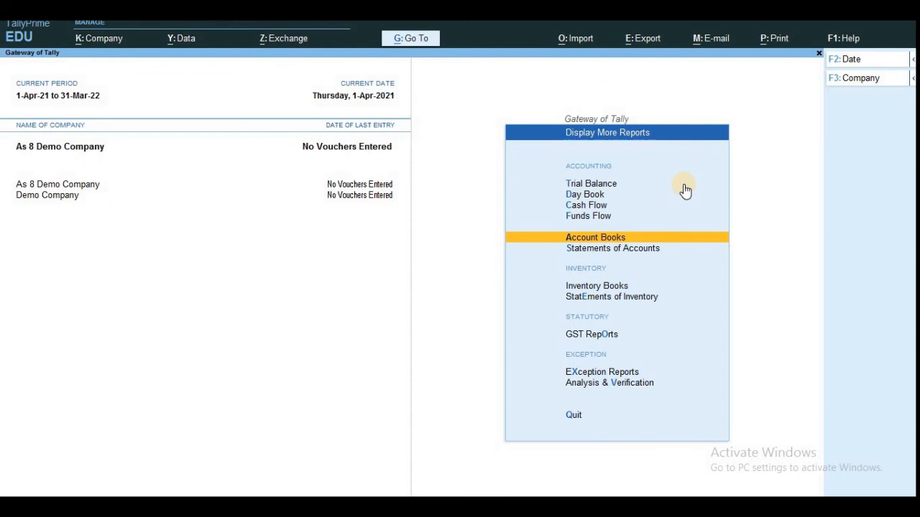
key(Return)
key(Down)
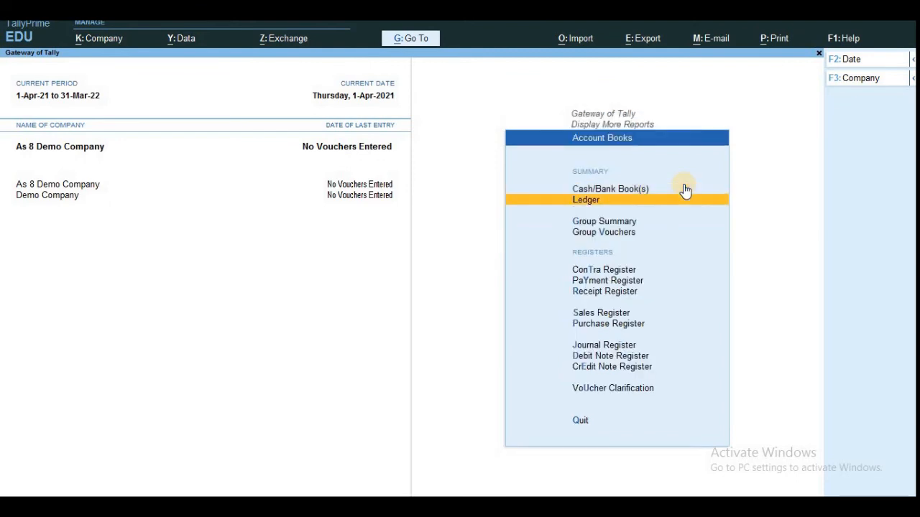
key(Return)
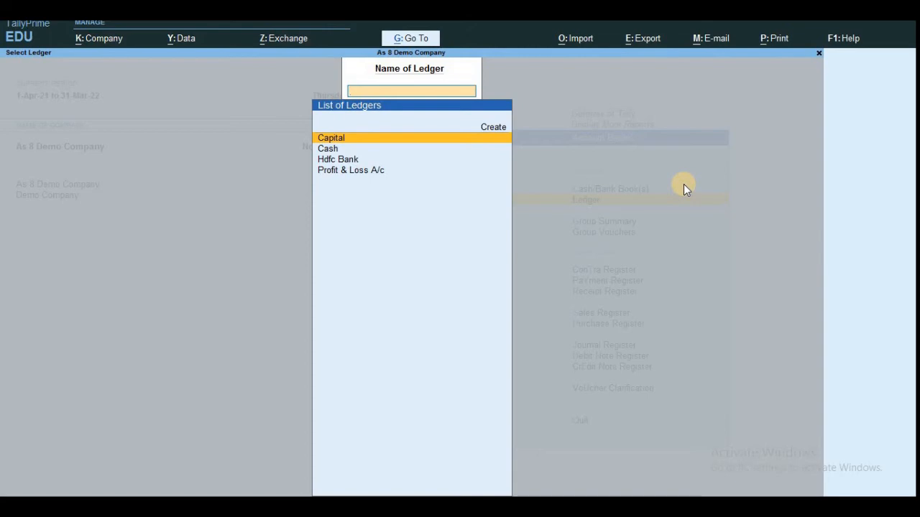
key(Escape)
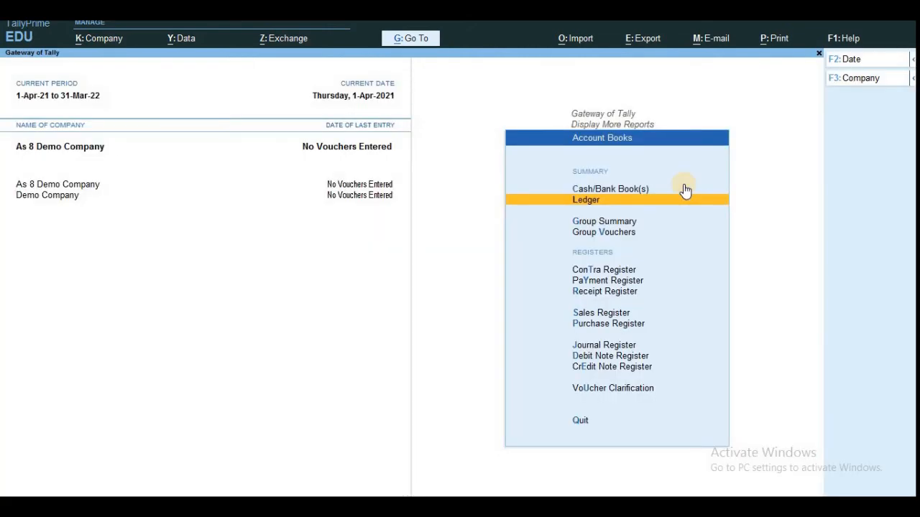
key(Escape)
key(Escape)
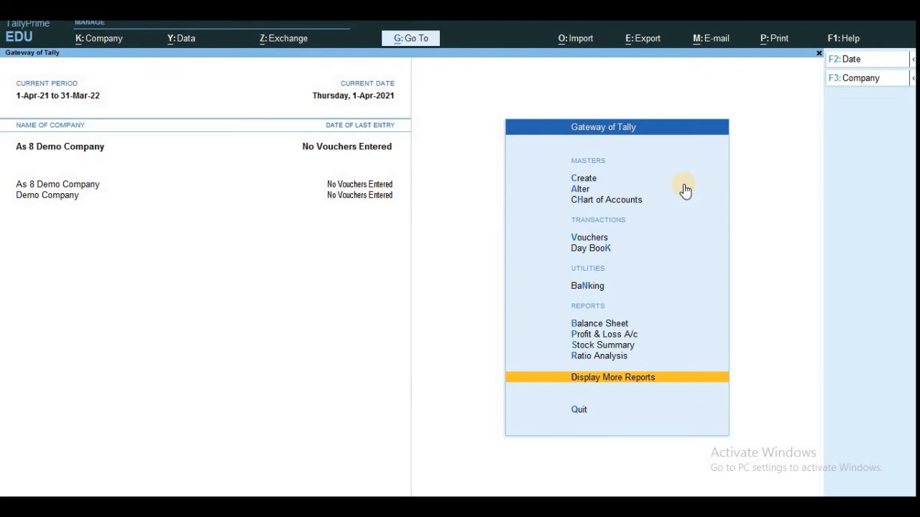
Step: Open accounting voucher creation and switch the voucher type to Receipt
key(Up)
key(Up)
key(Up)
key(Up)
key(Up)
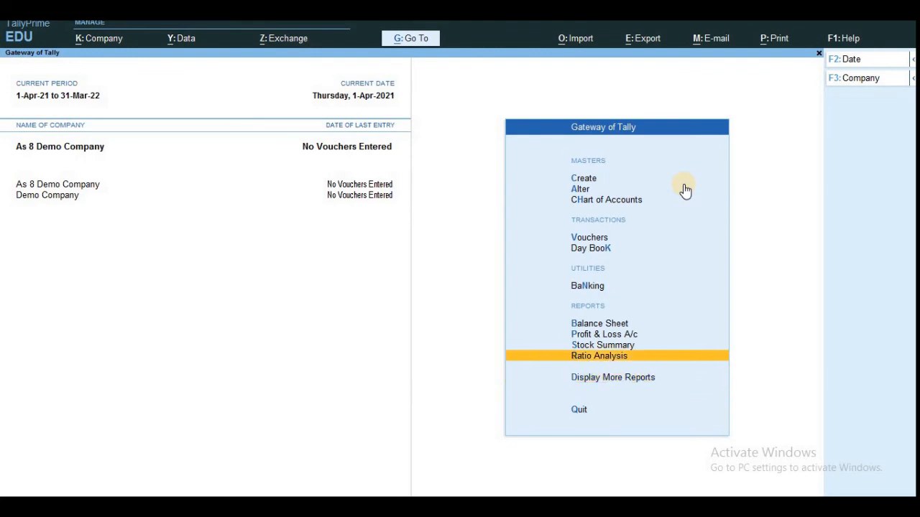
key(Up)
key(Up)
key(Up)
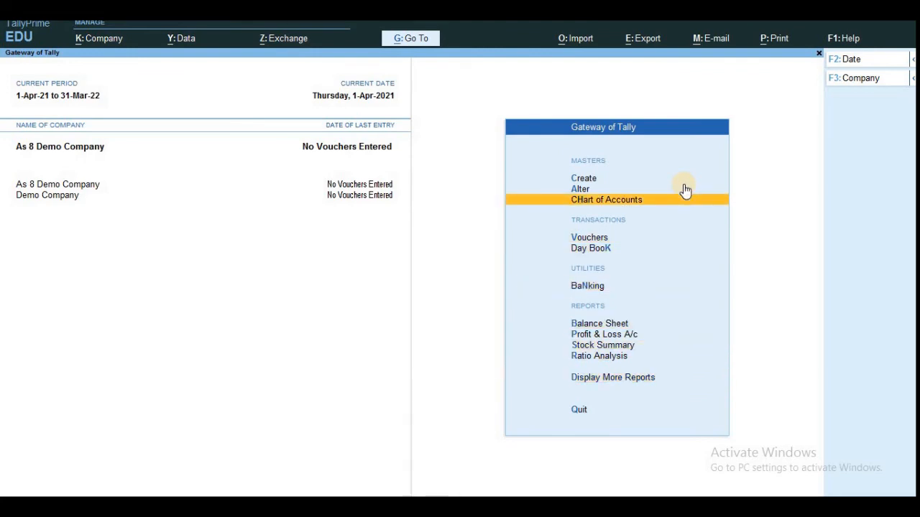
key(Up)
key(Up)
key(Up)
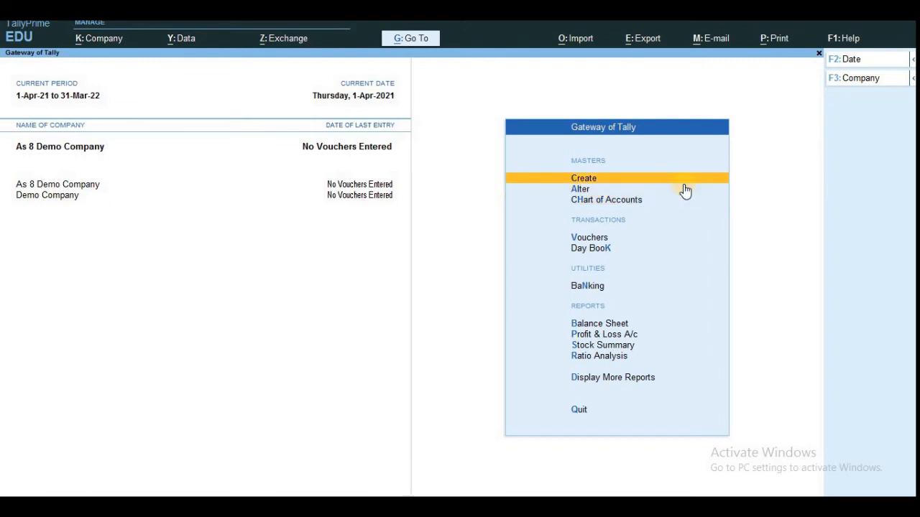
key(Down)
key(Down)
key(Down)
key(Down)
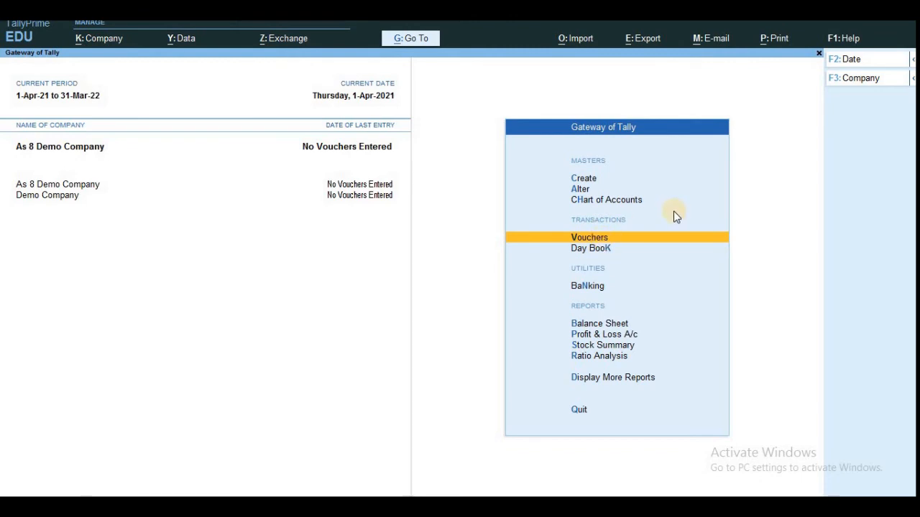
key(Return)
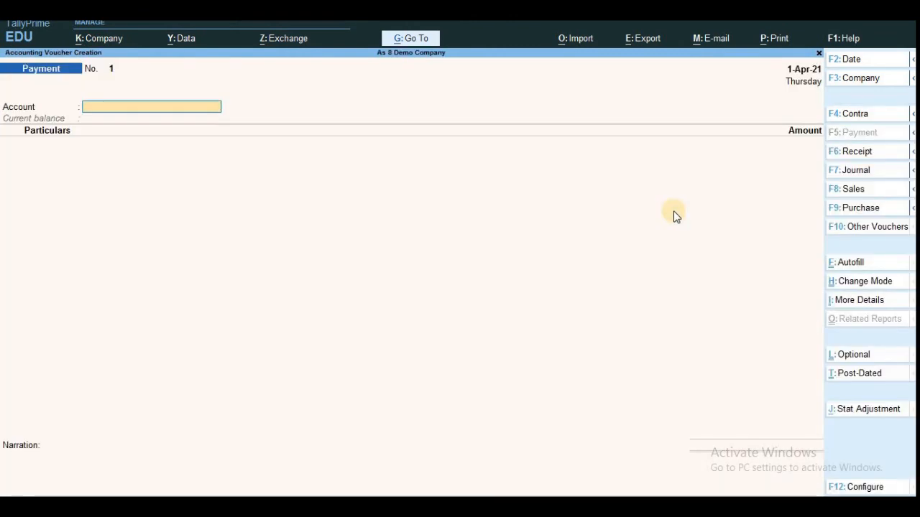
click(866, 158)
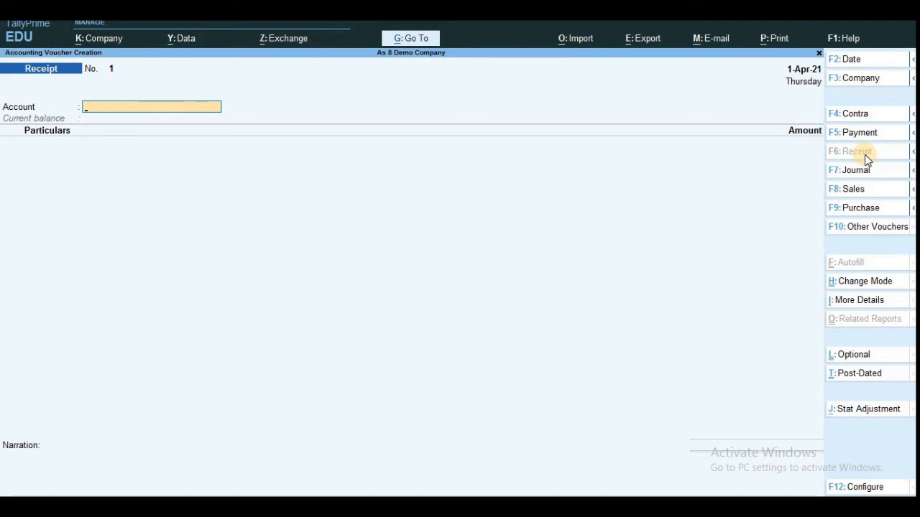
Step: Record a cash receipt with account Cash and particulars Capital for 300000, leave the narration blank and accept the voucher
text(C)
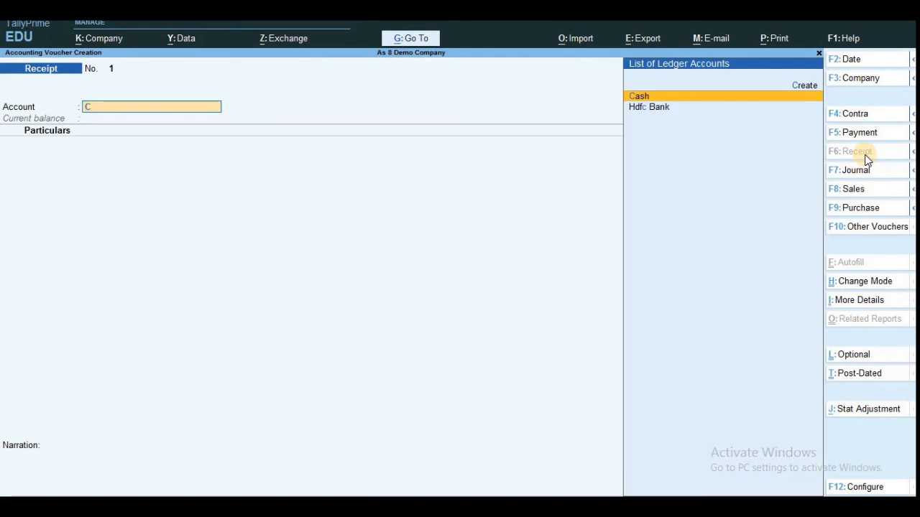
key(Return)
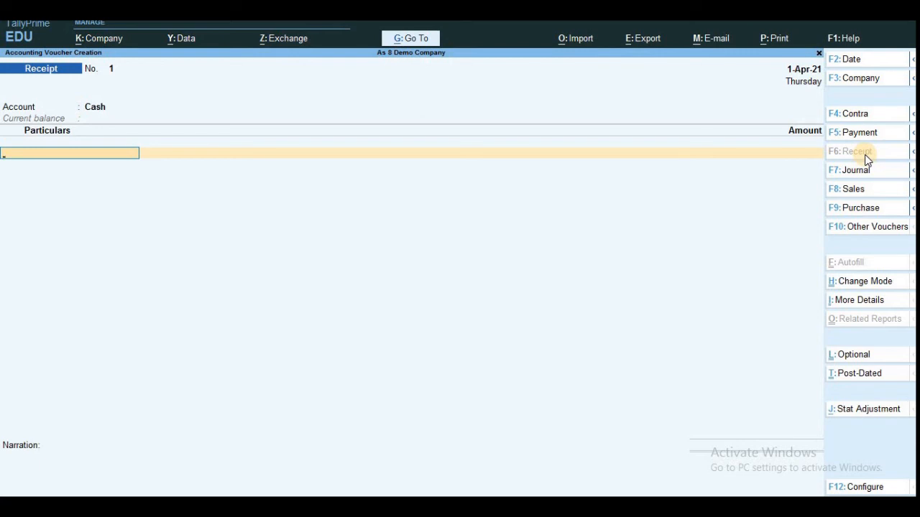
text(C)
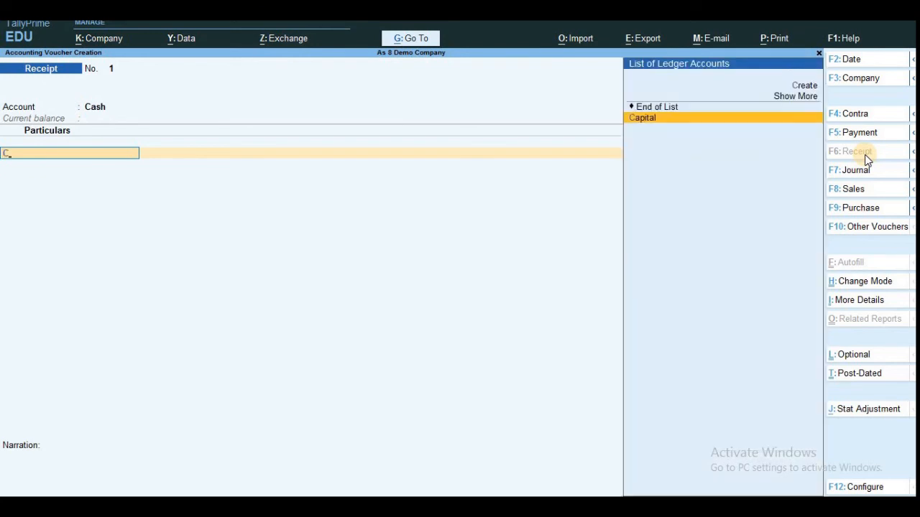
key(Return)
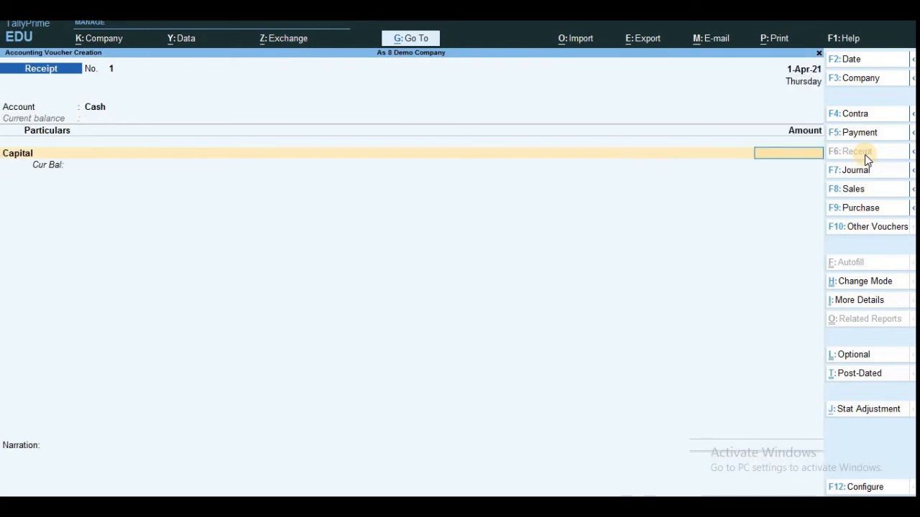
text(300000)
key(Return)
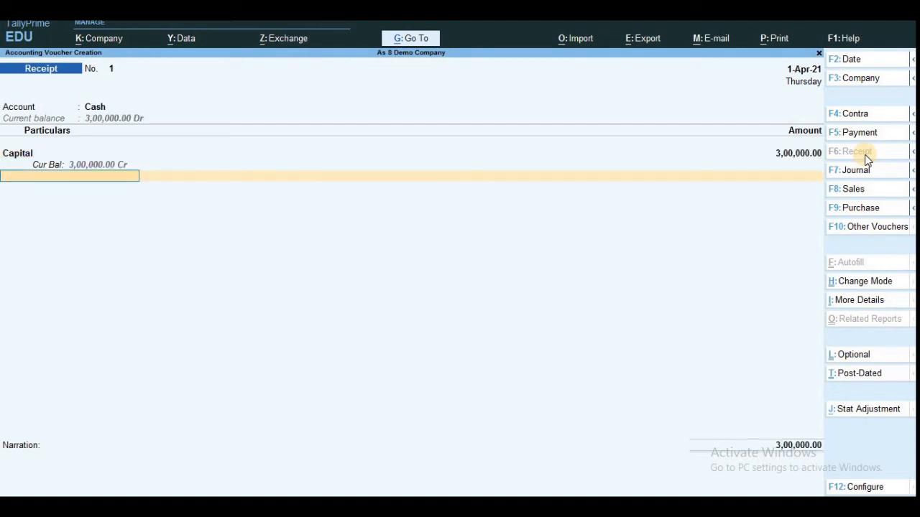
key(Return)
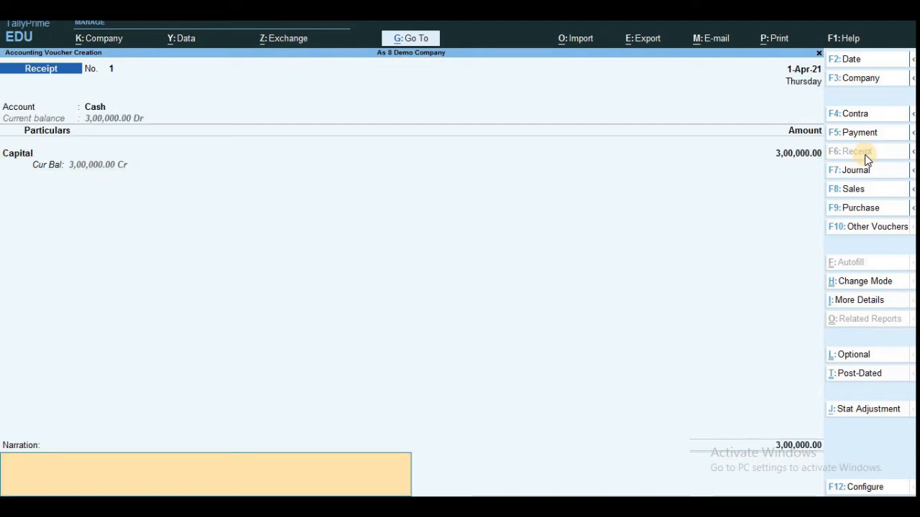
key(Return)
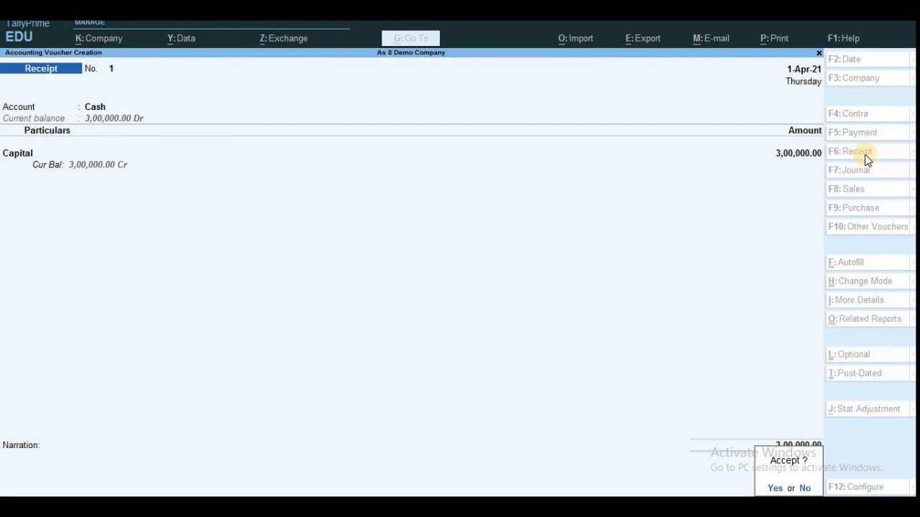
key(Return)
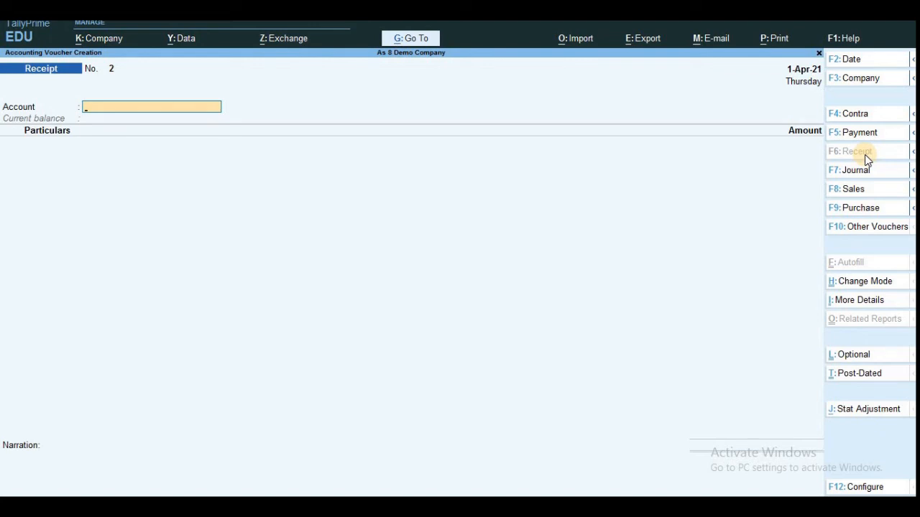
Step: Fill in the second receipt voucher with account Hdfc Bank and particulars Capital for 300000
text(H)
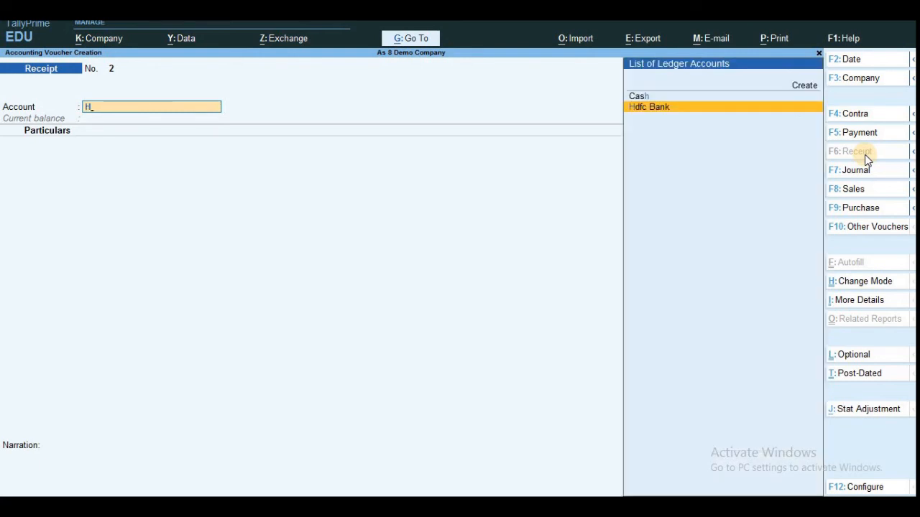
key(Return)
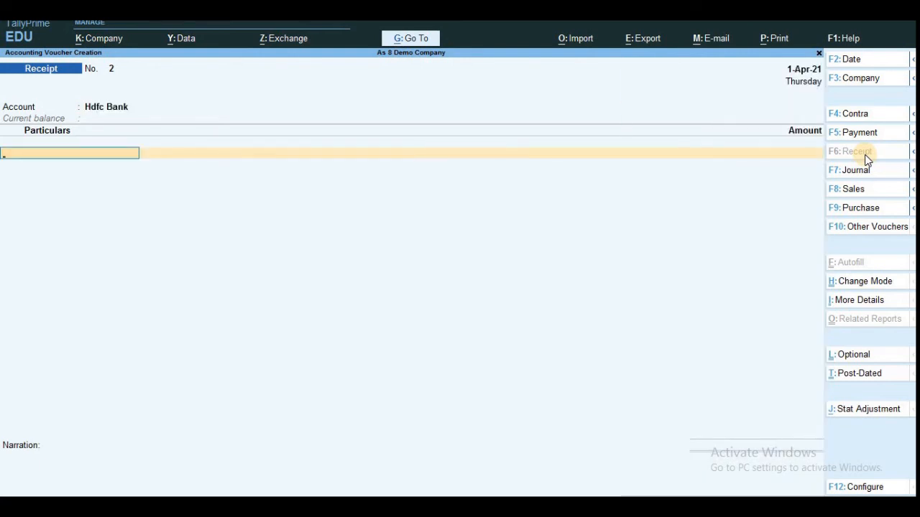
text(C)
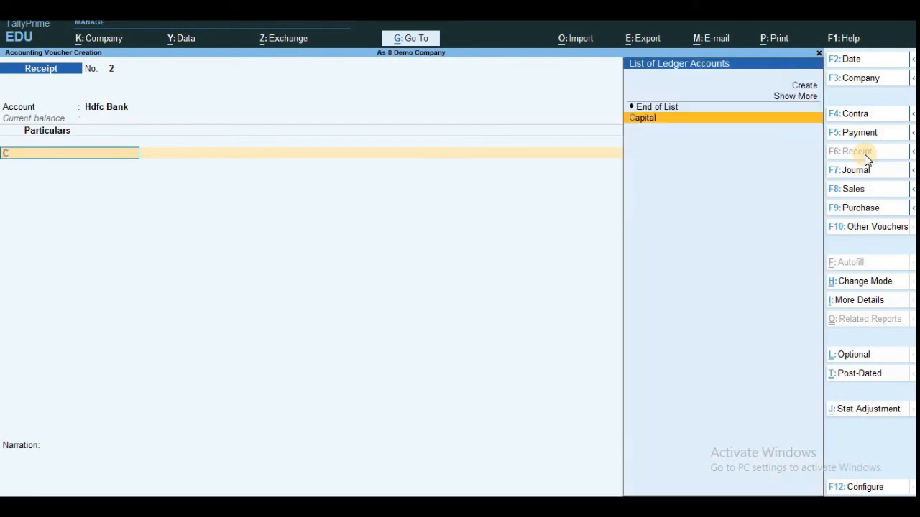
key(Return)
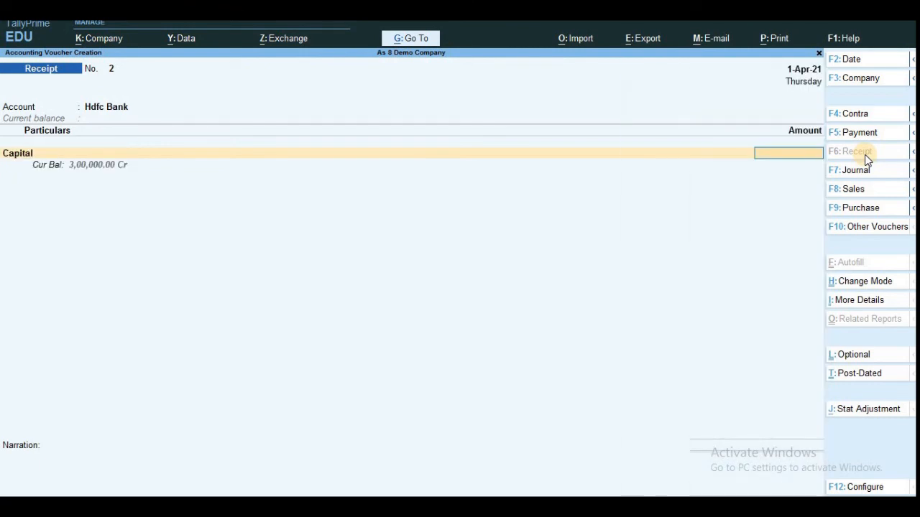
text(3,00,00)
text(0)
key(Return)
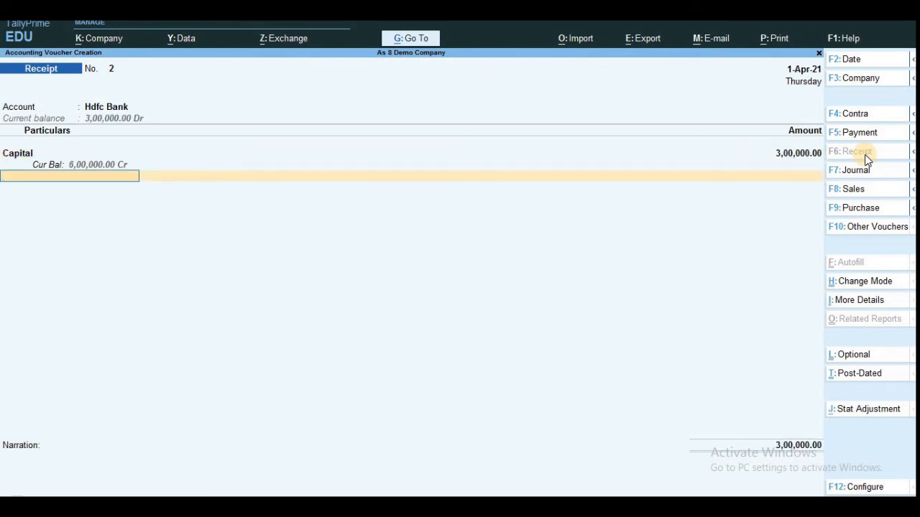
Step: Keep the default Cheque/DD bank allocation with blank instrument number and bank name, accept the voucher without narration and quit voucher creation
key(Return)
key(Return)
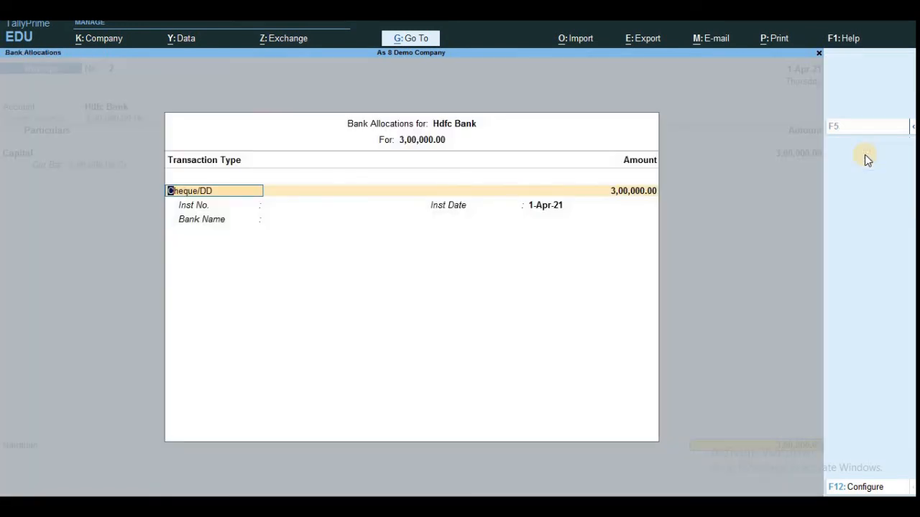
key(Return)
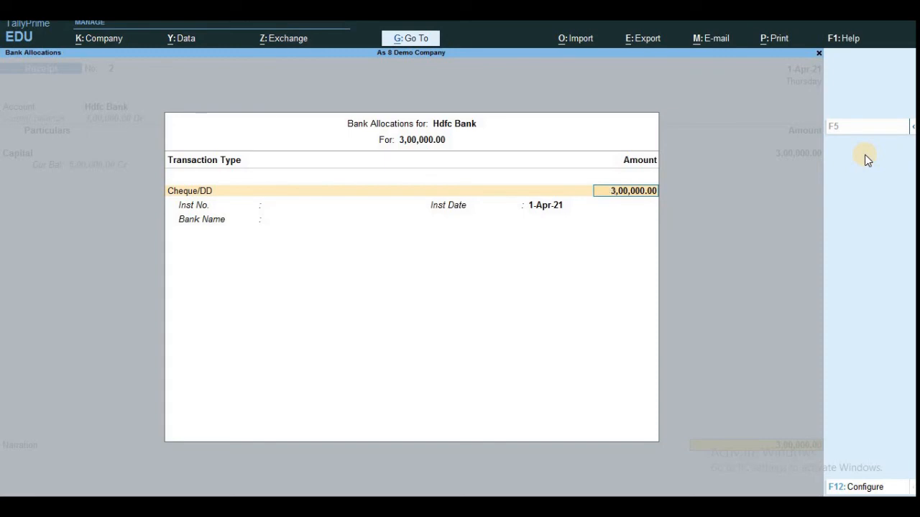
key(Return)
key(Return)
key(Return)
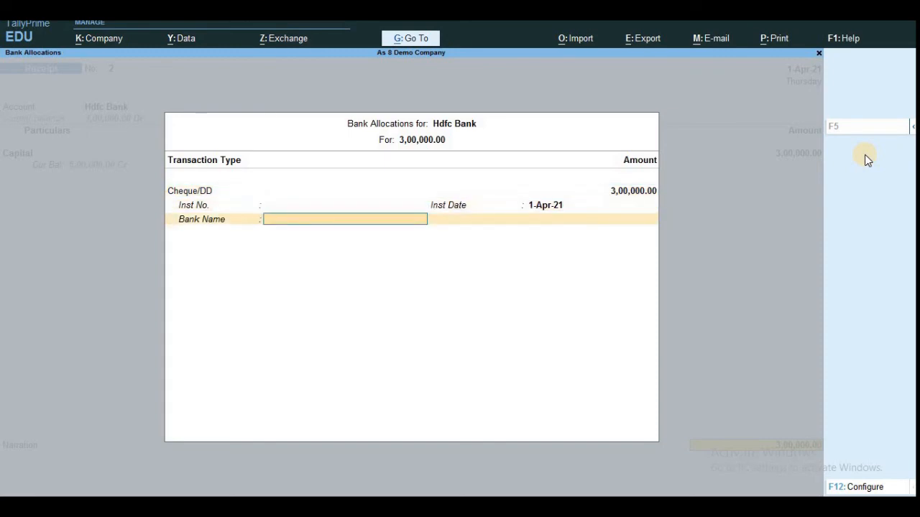
key(Return)
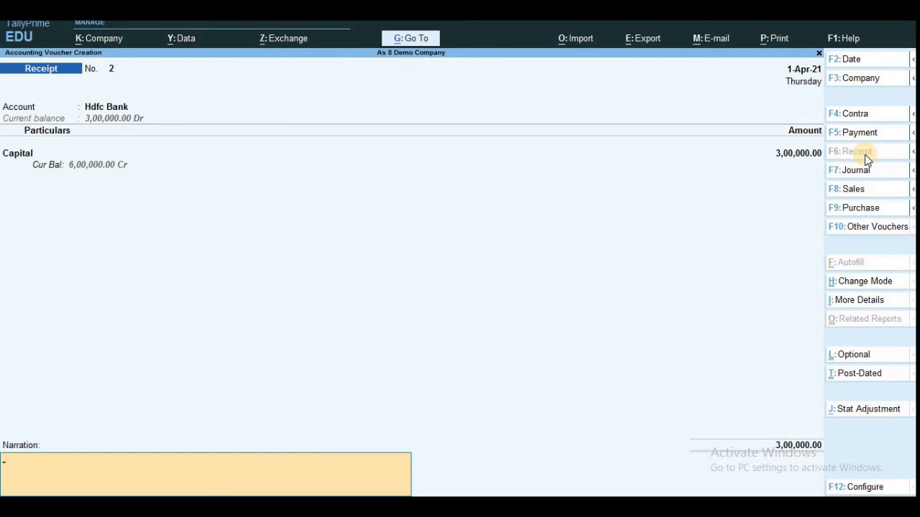
key(Return)
key(Return)
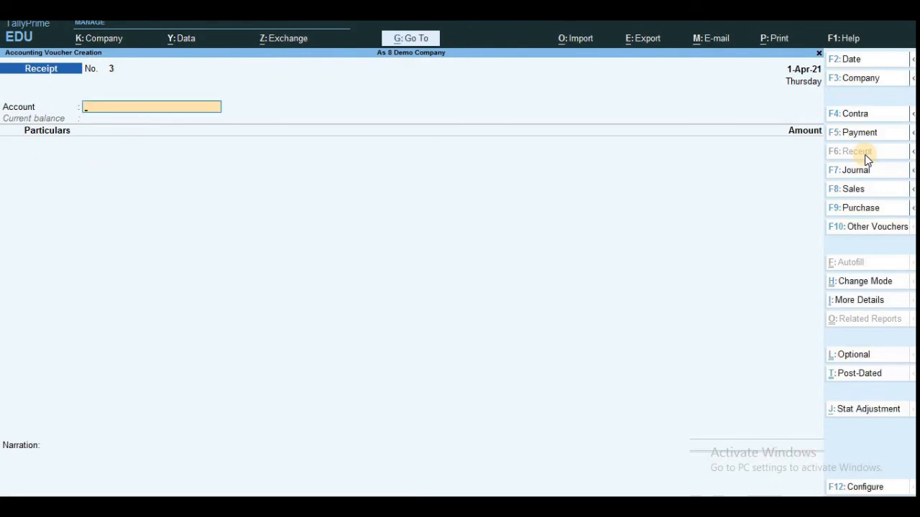
key(Escape)
key(Return)
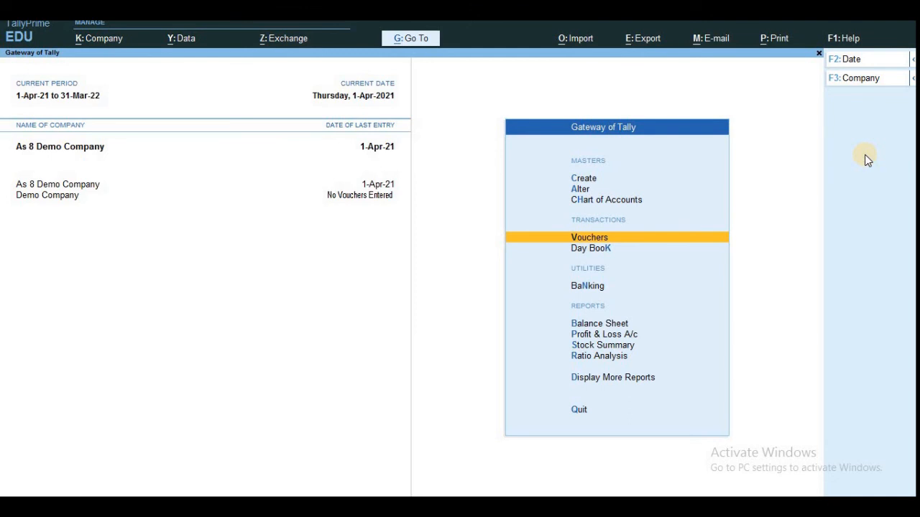
key(Down)
key(Down)
key(Down)
key(Down)
key(Down)
key(Down)
key(Down)
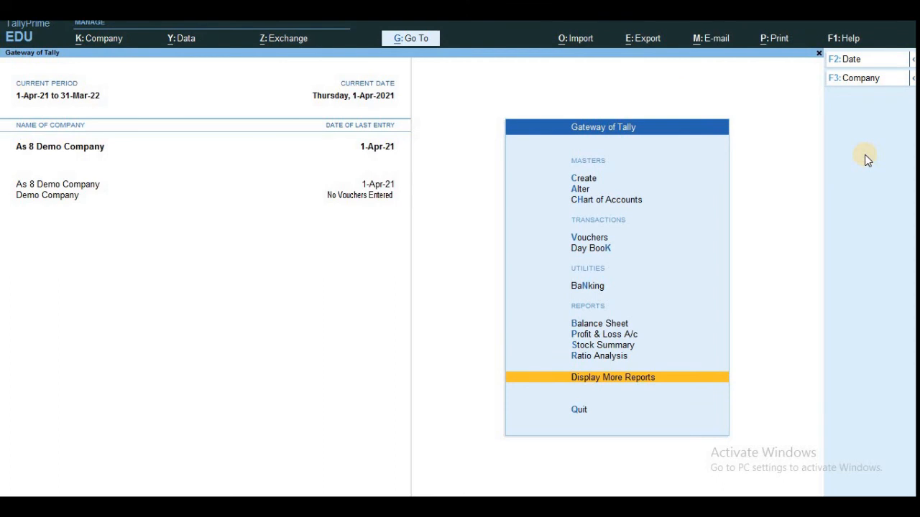
key(Up)
key(Up)
key(Up)
key(Up)
key(Up)
key(Up)
key(Up)
key(Up)
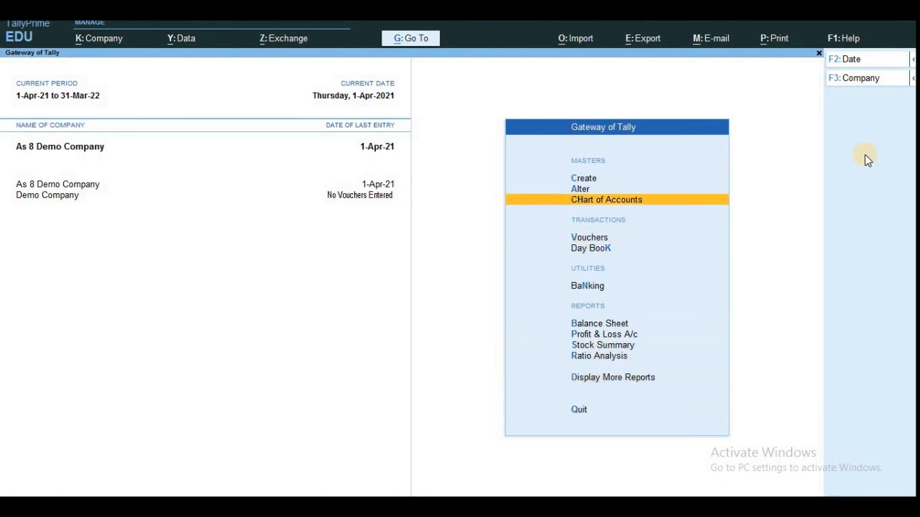
key(Down)
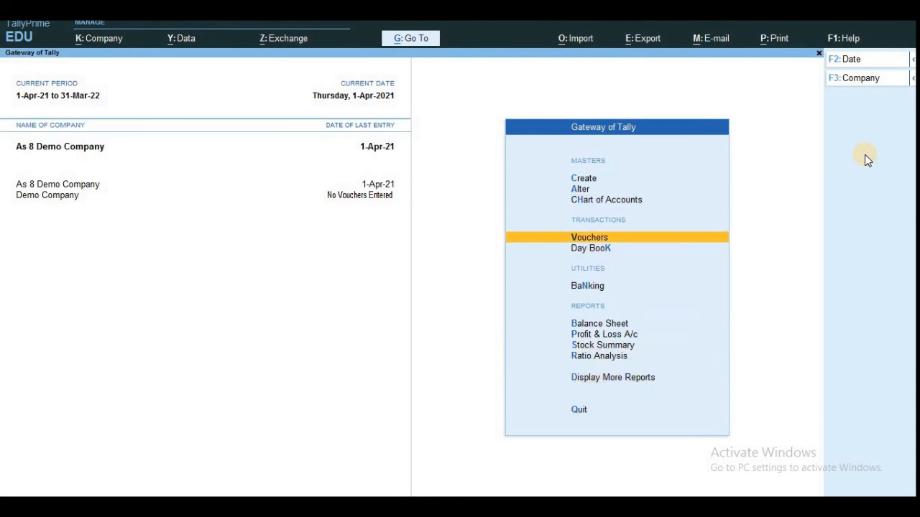
key(Up)
key(Up)
key(Up)
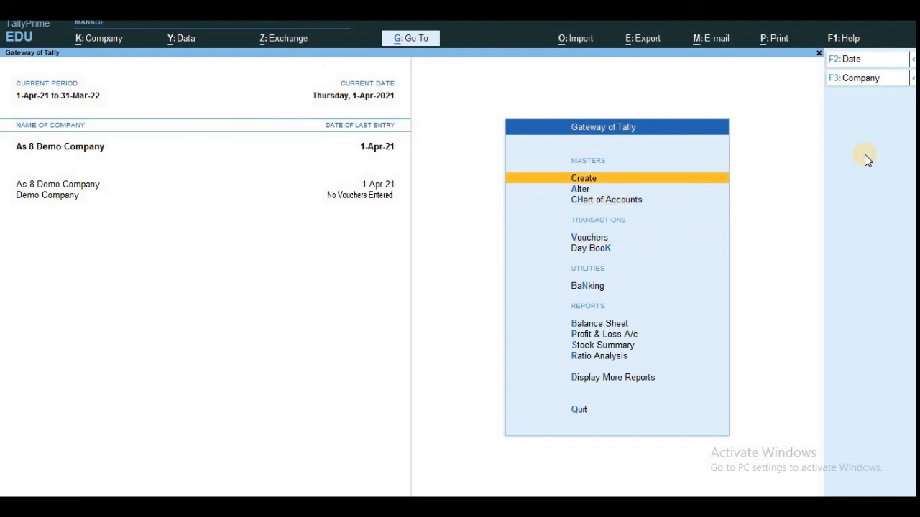
Step: Review the Capital ledger's vouchers and balance in the Ledger account book, and return to the ledger selection
key(Down)
key(Down)
key(Down)
key(Down)
key(Down)
key(Down)
key(Down)
key(Down)
key(Down)
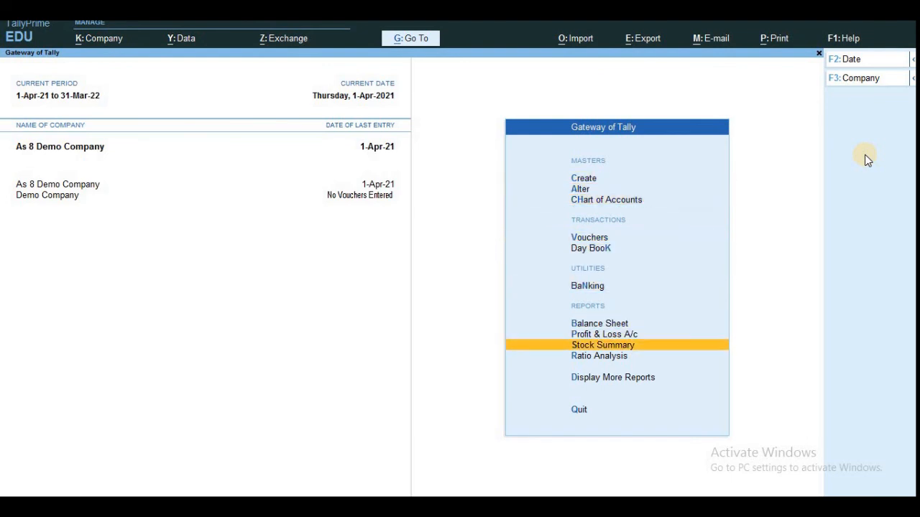
key(Down)
key(Return)
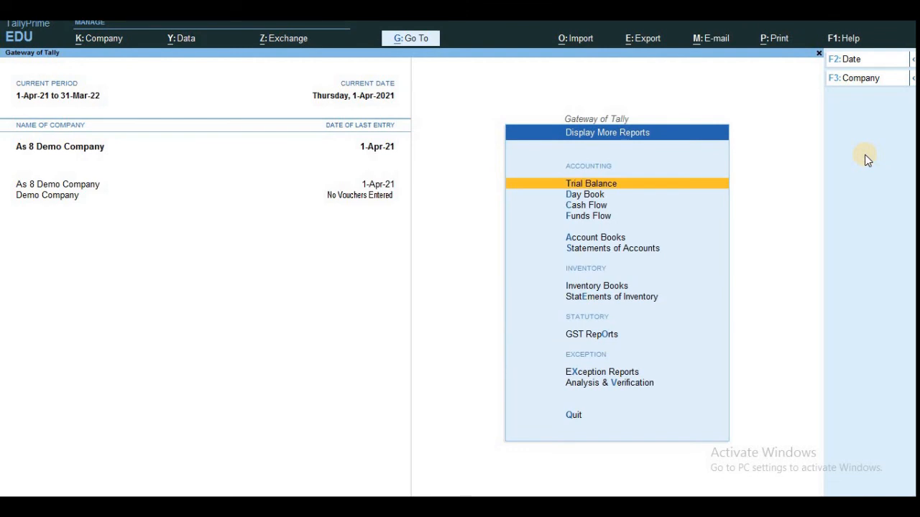
key(Down)
key(Down)
key(Down)
key(Down)
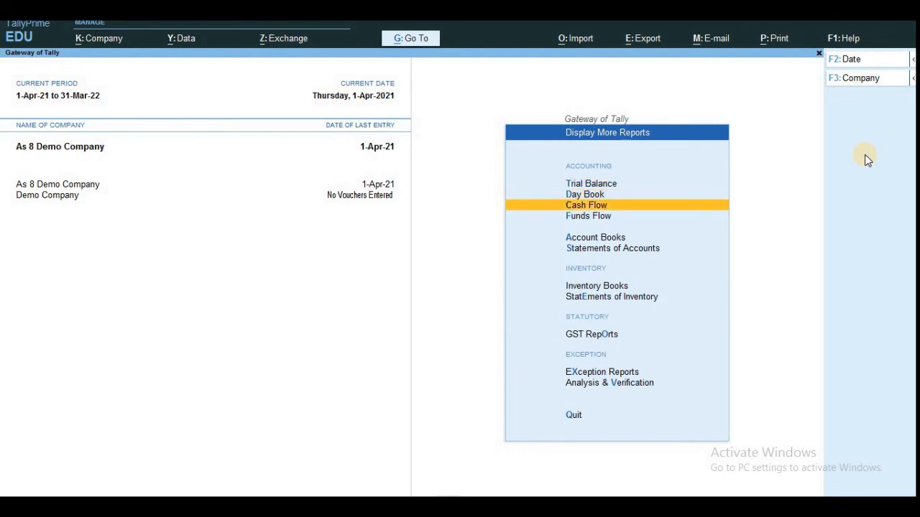
key(Return)
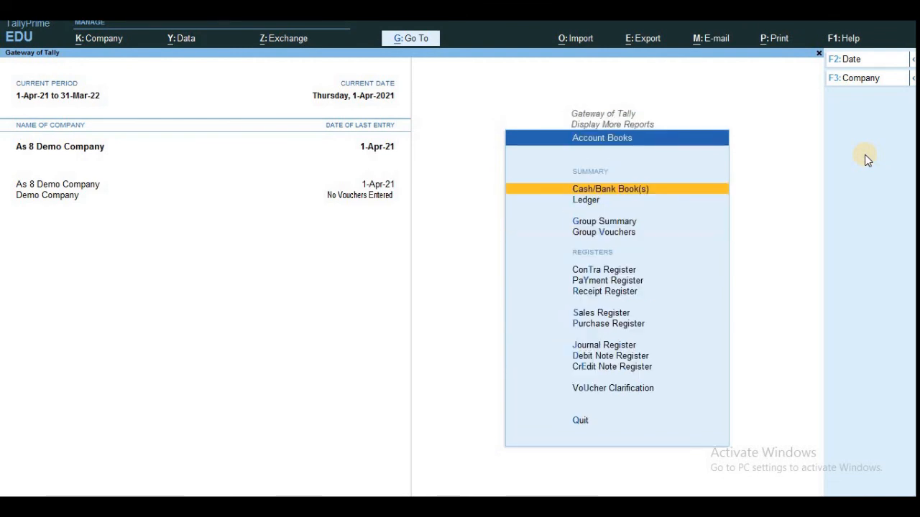
key(Down)
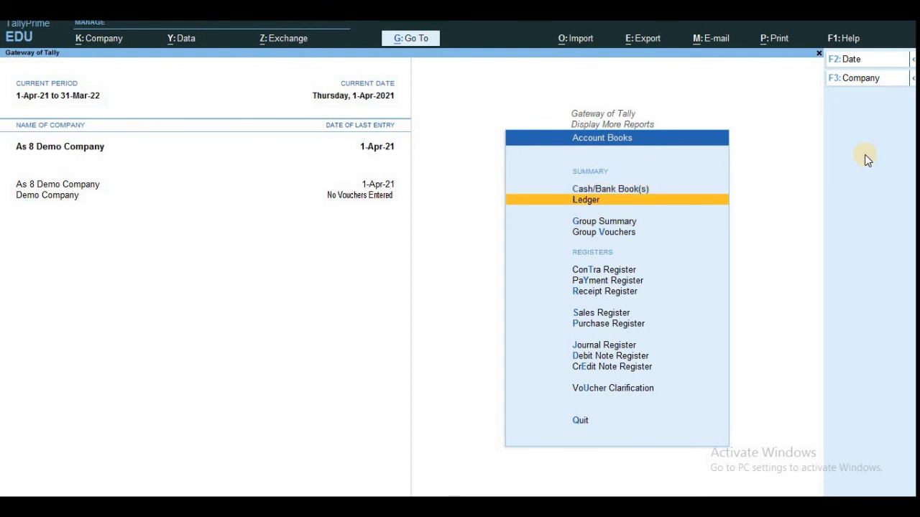
key(Return)
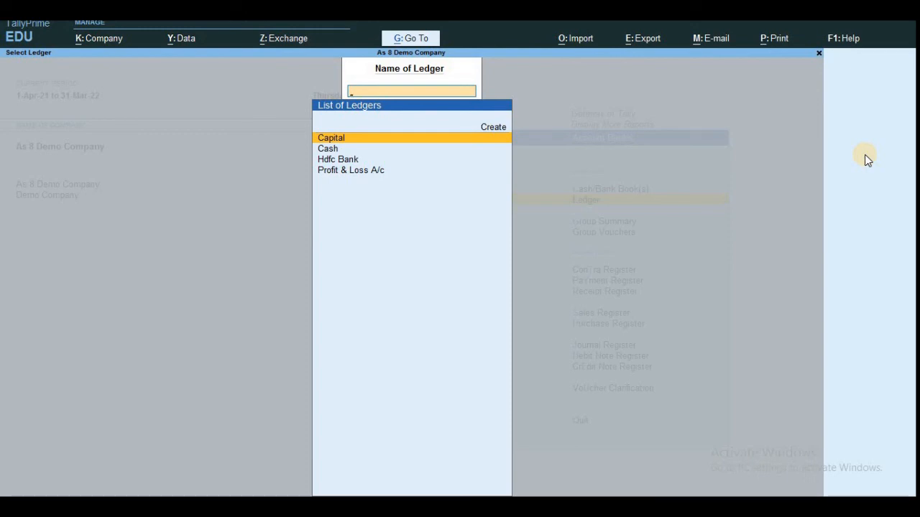
key(Return)
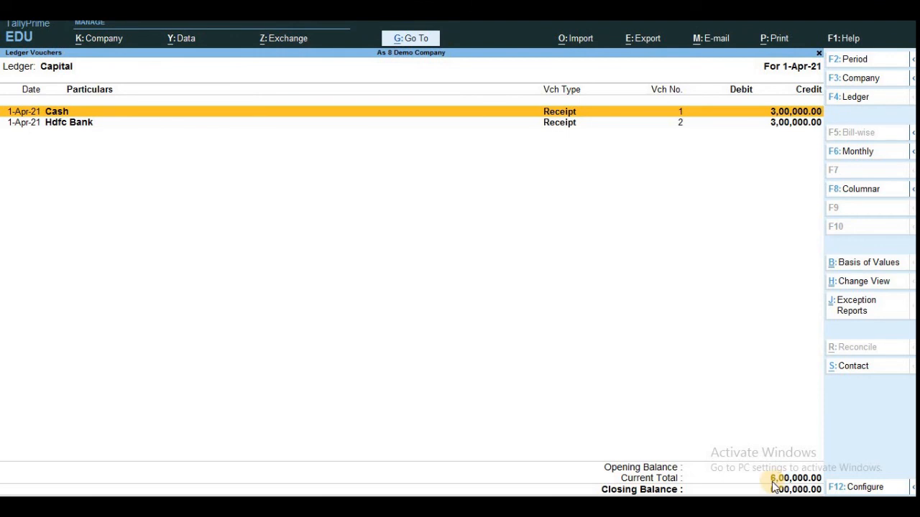
key(Escape)
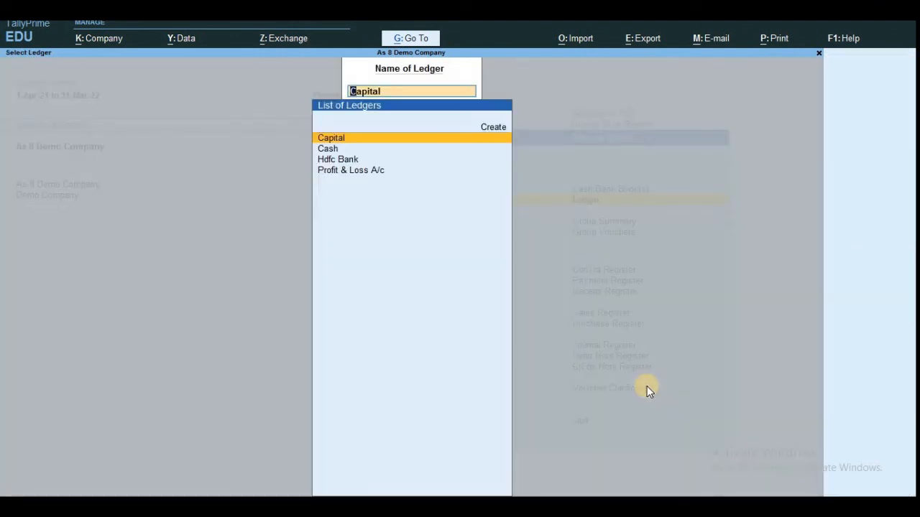
Step: Review the vouchers and balances of the Cash ledger and the Hdfc Bank ledger, and return to the ledger selection
key(Down)
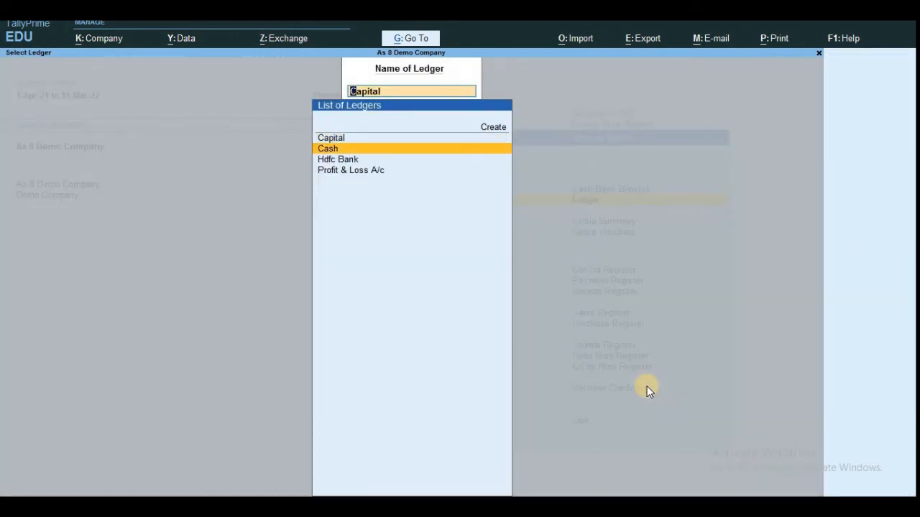
key(Return)
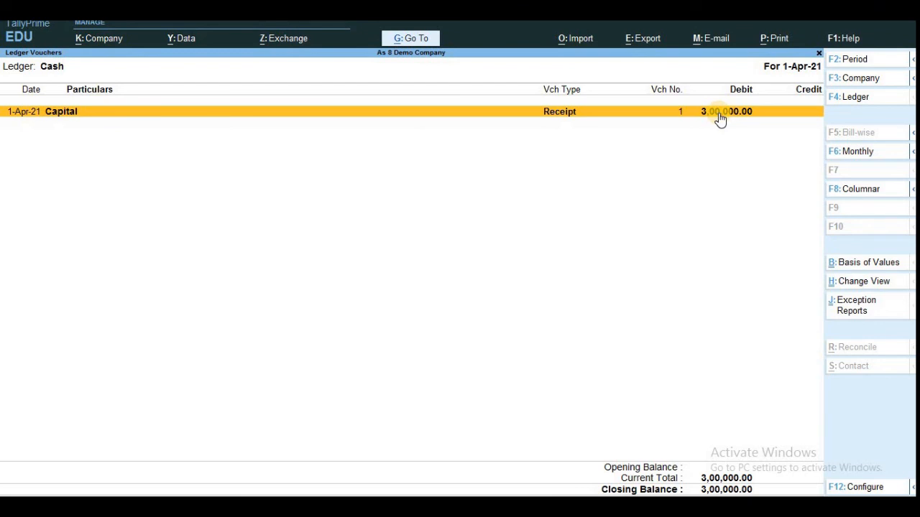
key(Escape)
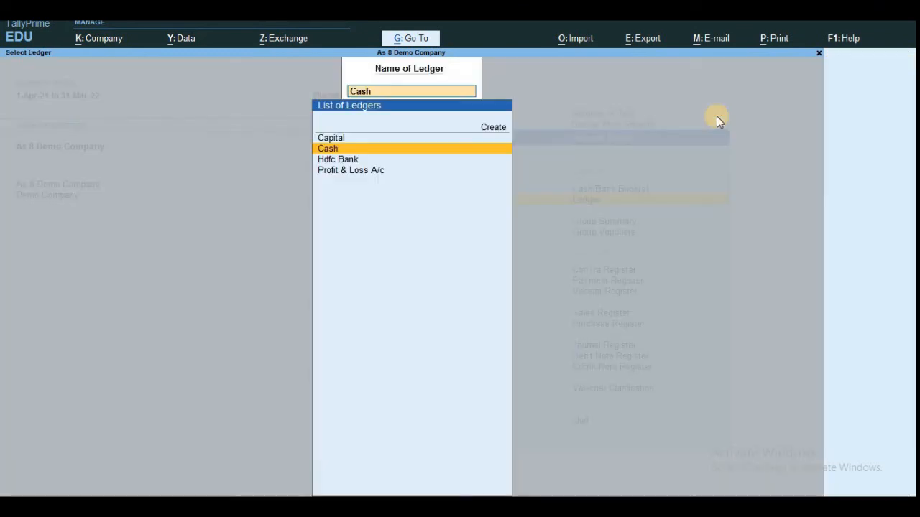
key(Down)
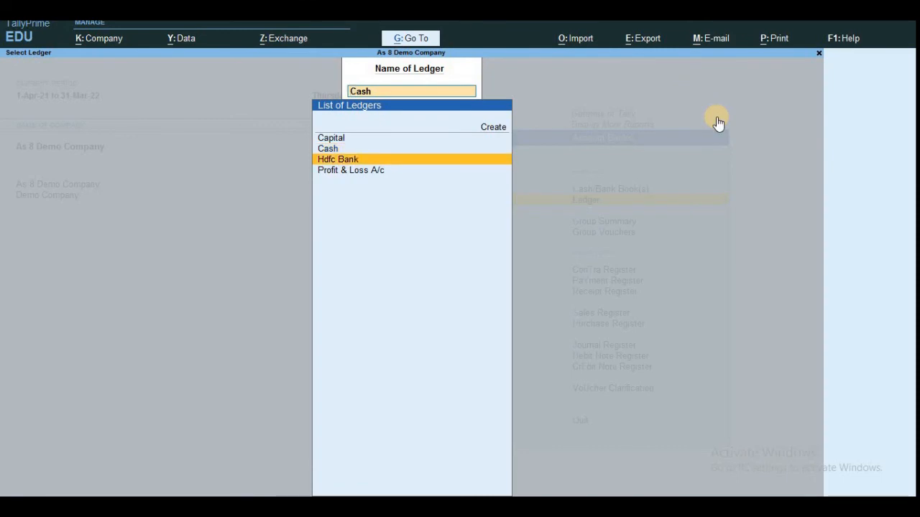
key(Return)
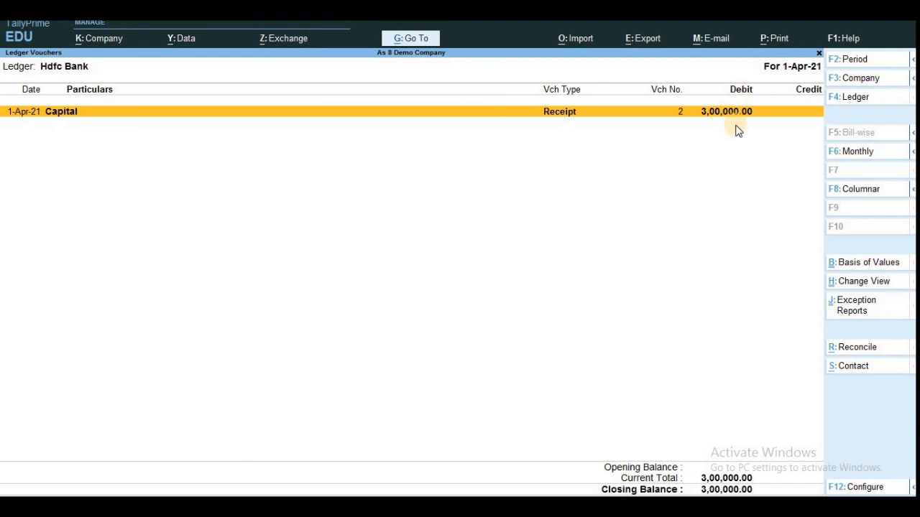
key(Escape)
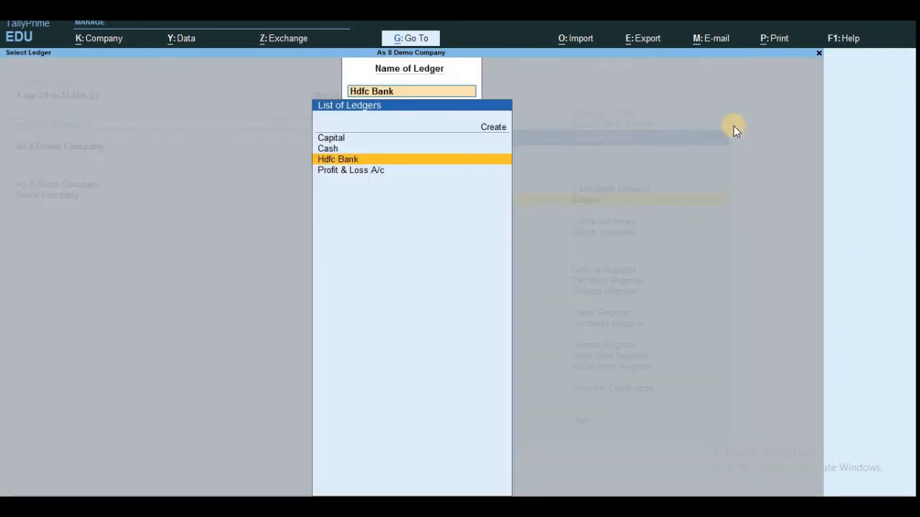
Step: Recheck the Cash ledger's receipt against the Capital ledger's entries, and return to the ledger selection
key(Up)
key(Return)
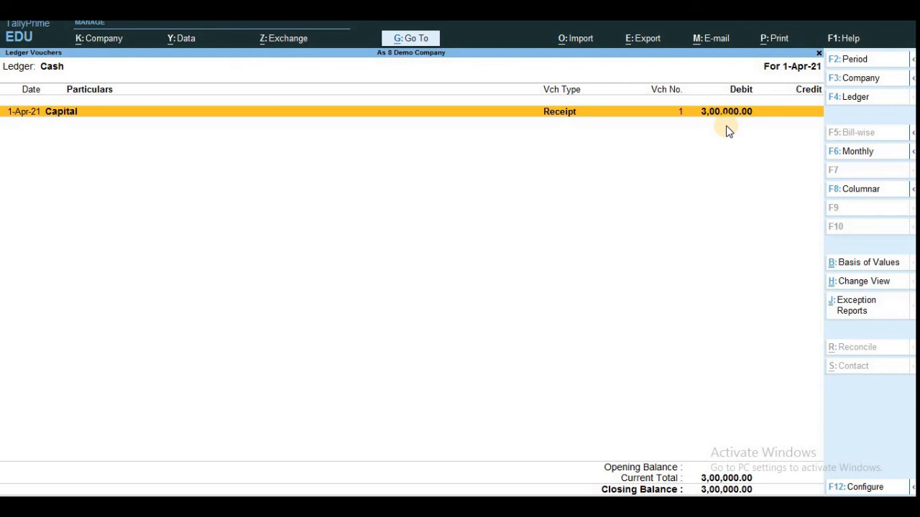
key(Escape)
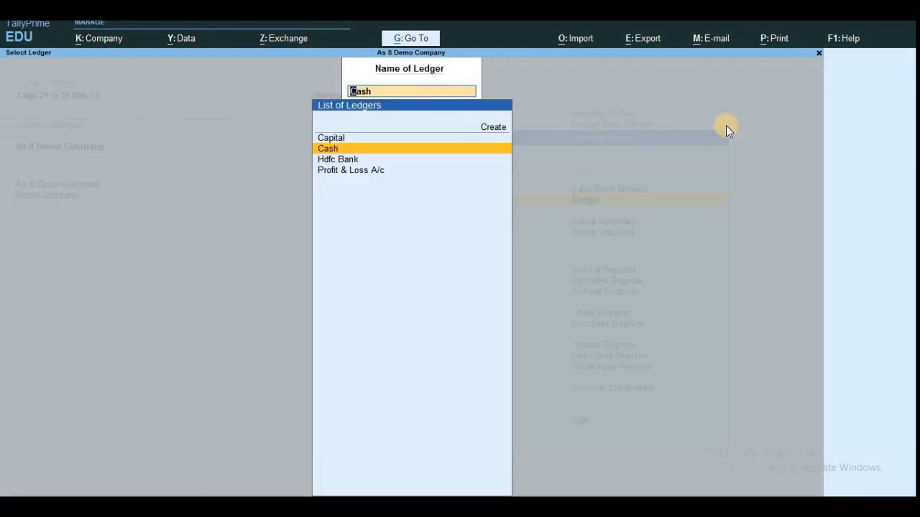
key(Up)
key(Return)
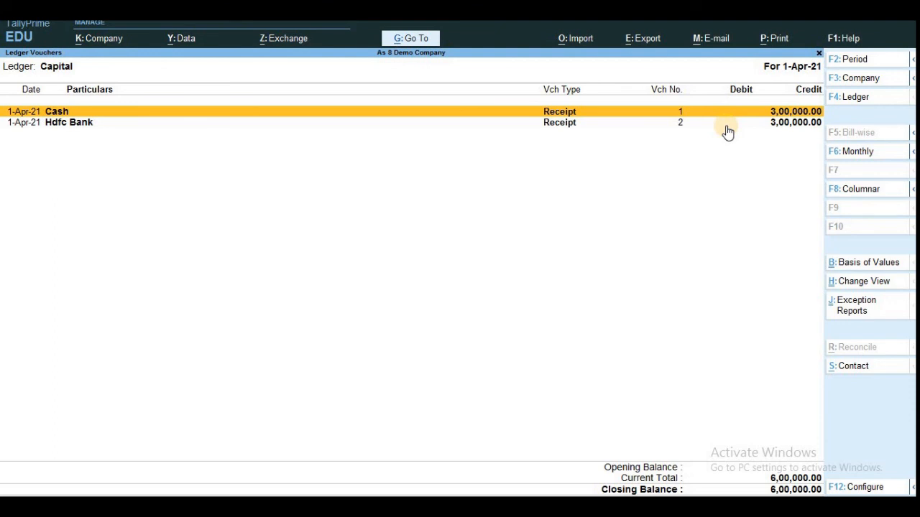
key(Escape)
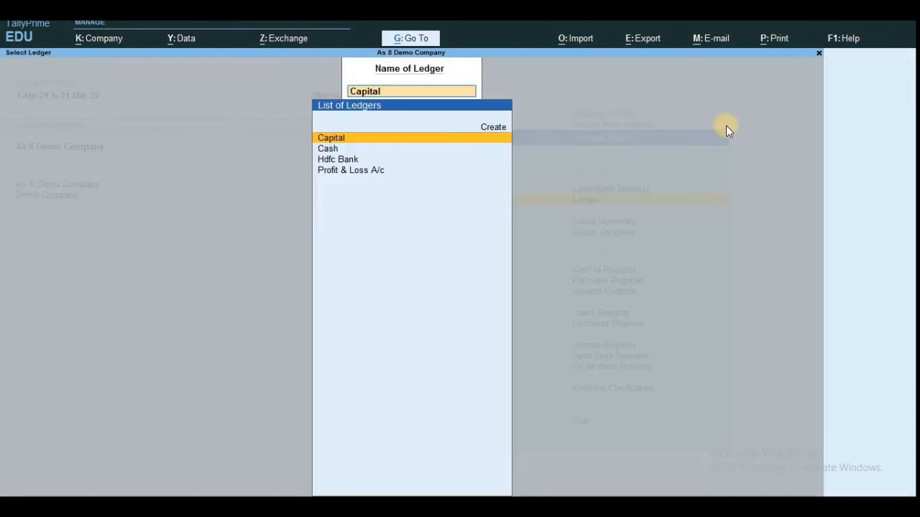
Step: Leave the ledger account books, return to the Gateway of Tally and open the Balance Sheet
key(BackSpace)
key(Escape)
key(Escape)
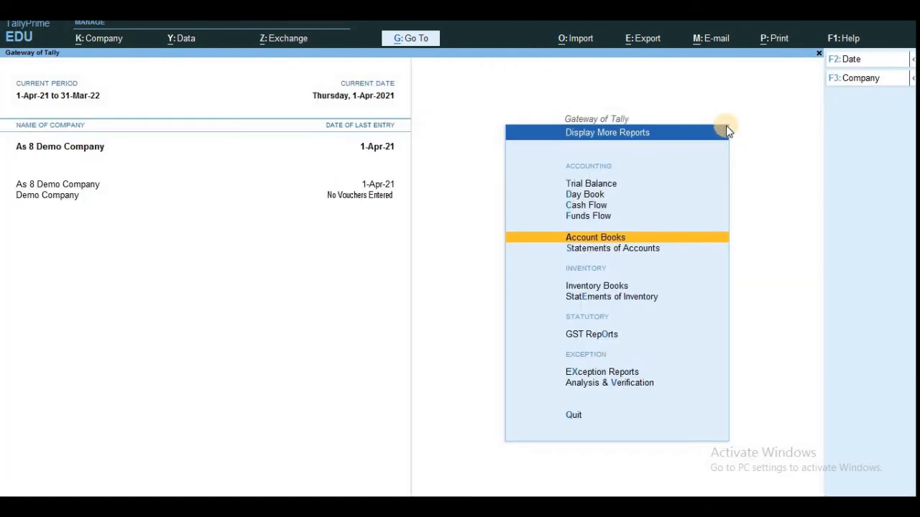
key(Up)
key(Up)
key(Up)
key(Up)
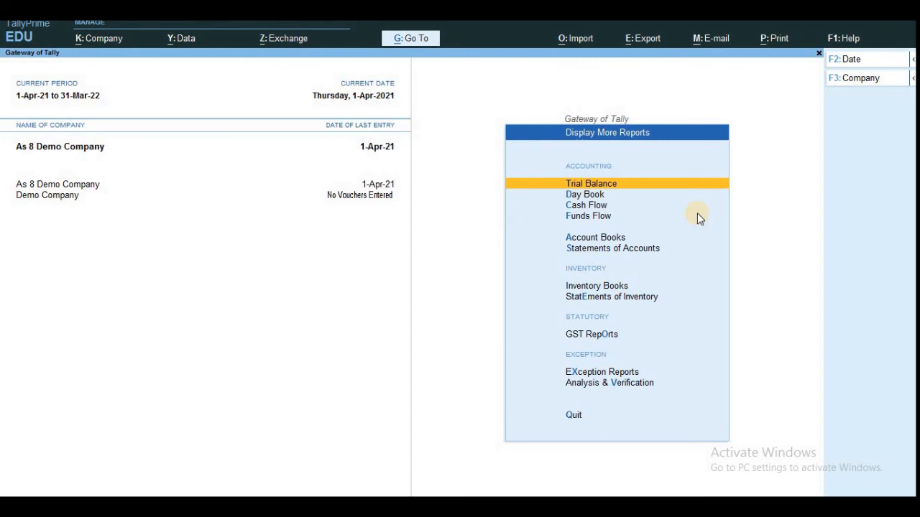
key(Escape)
key(Up)
key(Up)
key(Up)
key(Up)
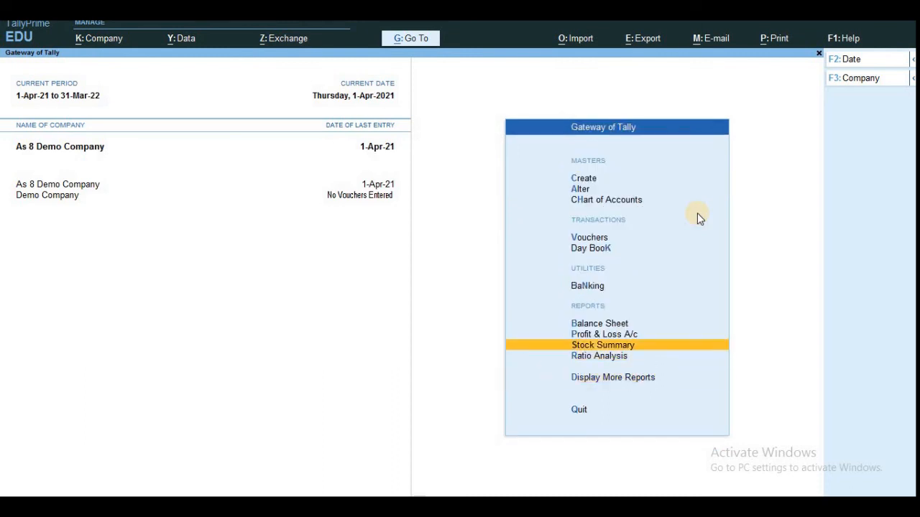
key(Return)
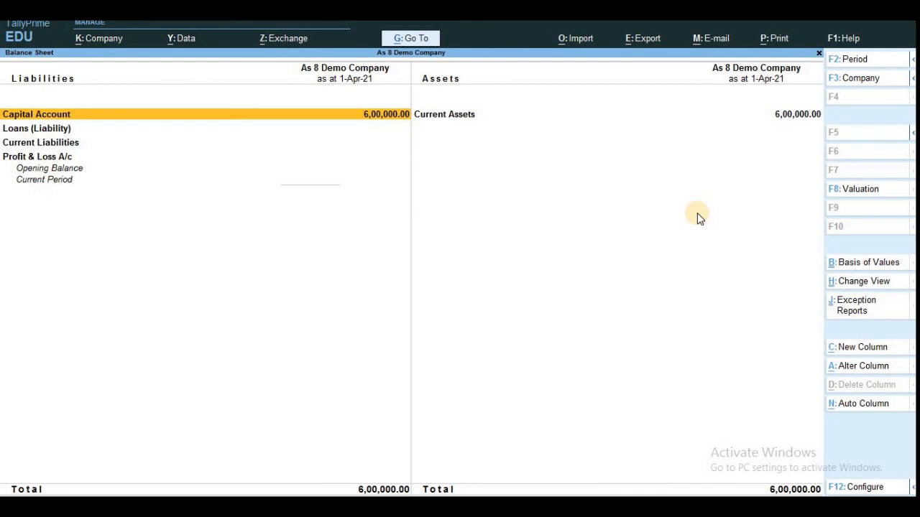
Step: Compare Capital Account with Current Assets, examine the group summary of Current Assets, and return to the Balance Sheet
key(Right)
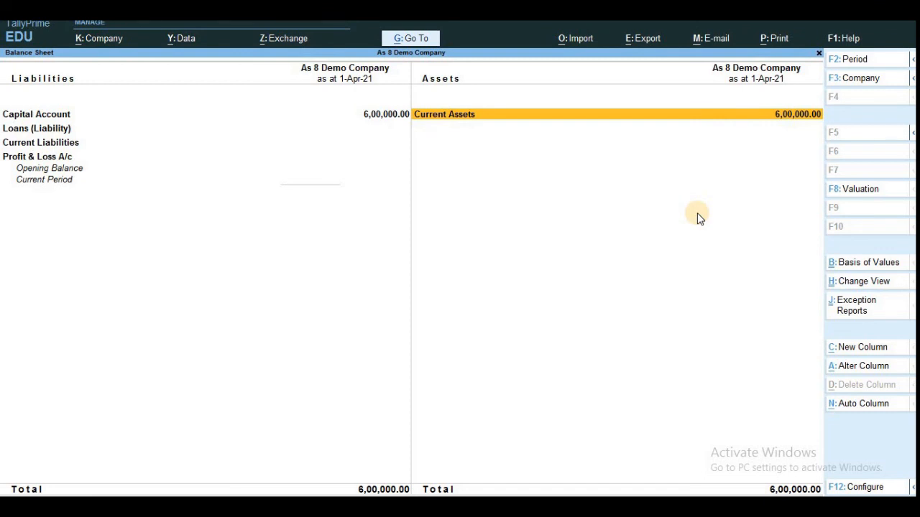
key(Left)
key(Right)
key(Return)
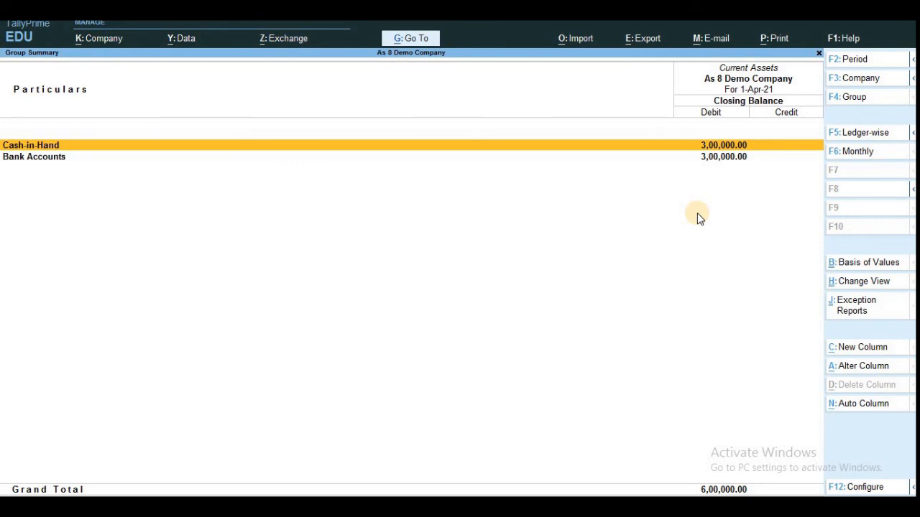
key(Escape)
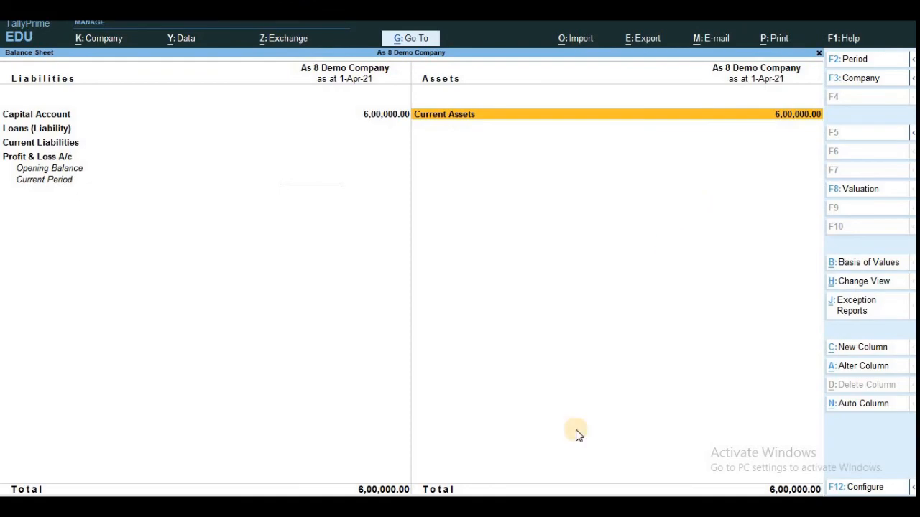
Step: Switch to the Lab Assignment 8.1 document and underline the Hindi heading text of ENTRY 1 with the pen
click(381, 507)
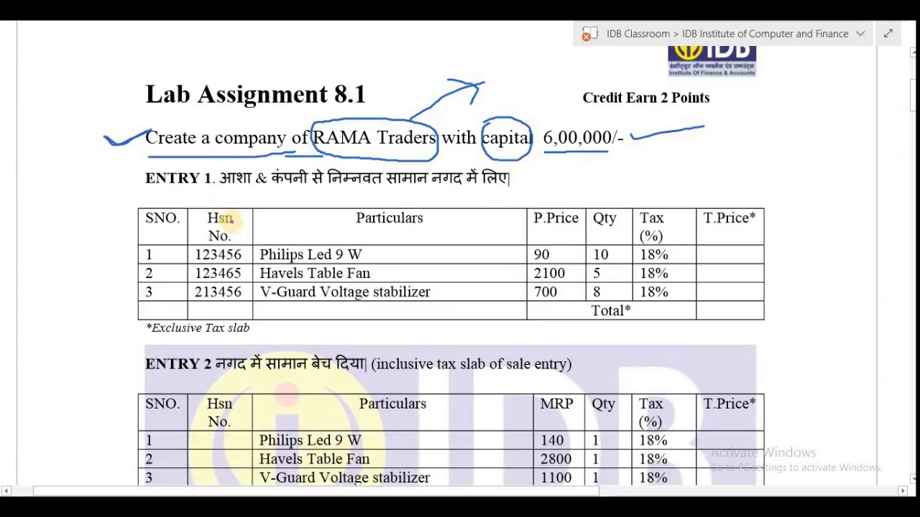
drag(224, 196, 399, 196)
drag(470, 196, 510, 195)
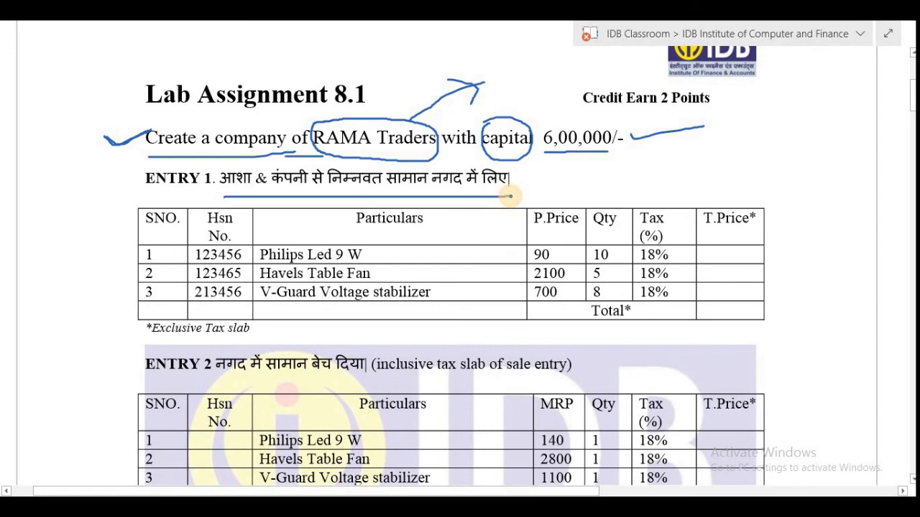